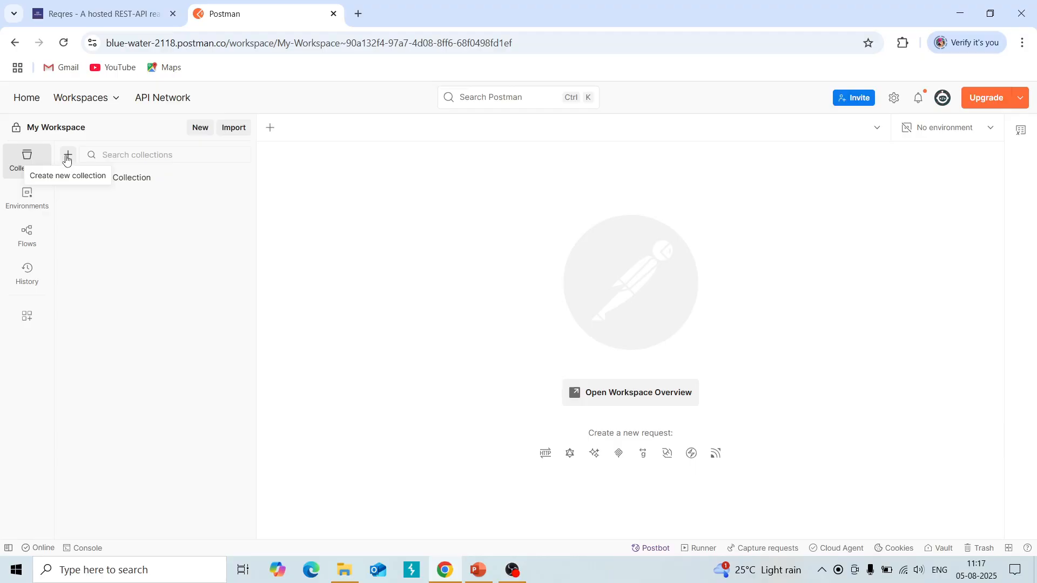
Create a blank collection in the workspace and name it Regression Collection.
left_click(67, 156)
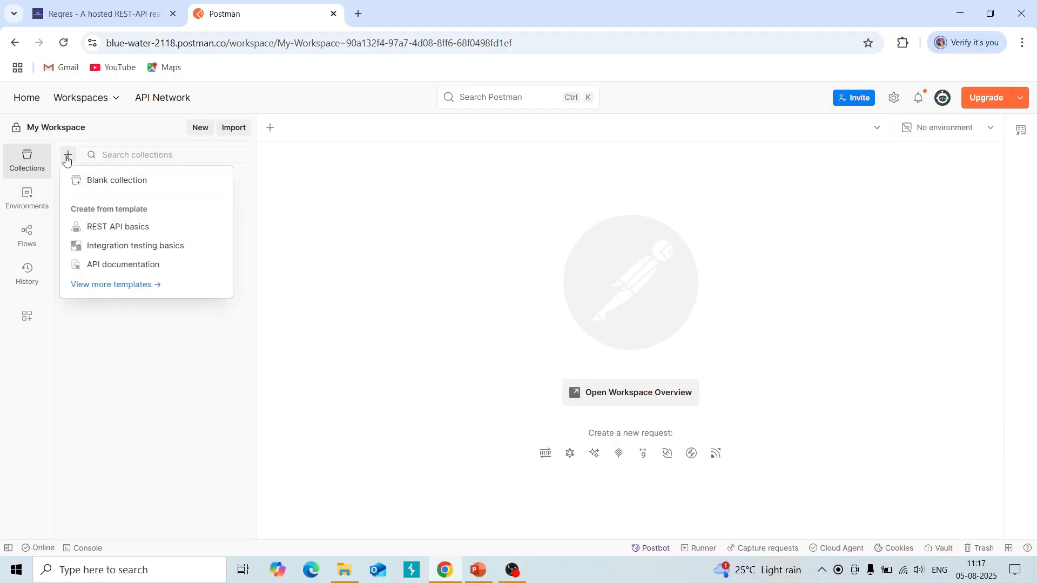
left_click(117, 182)
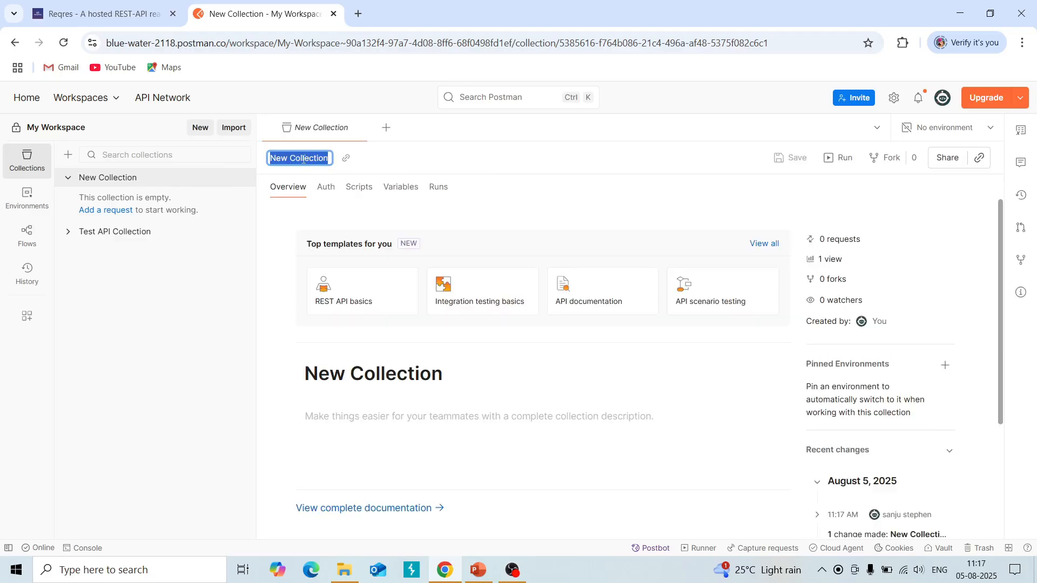
key("BackSpace")
type("Regression Collection")
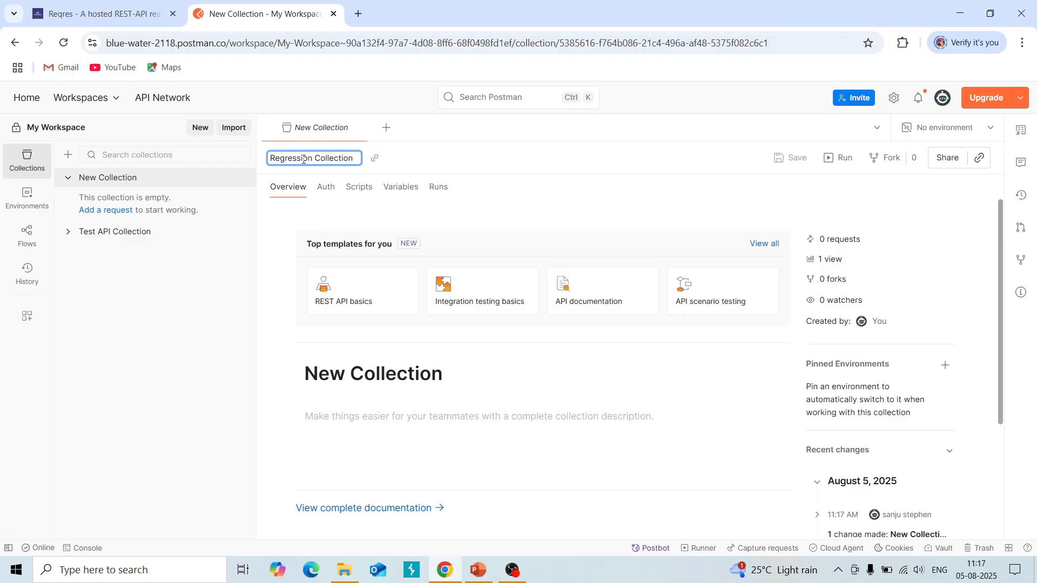
left_click(399, 160)
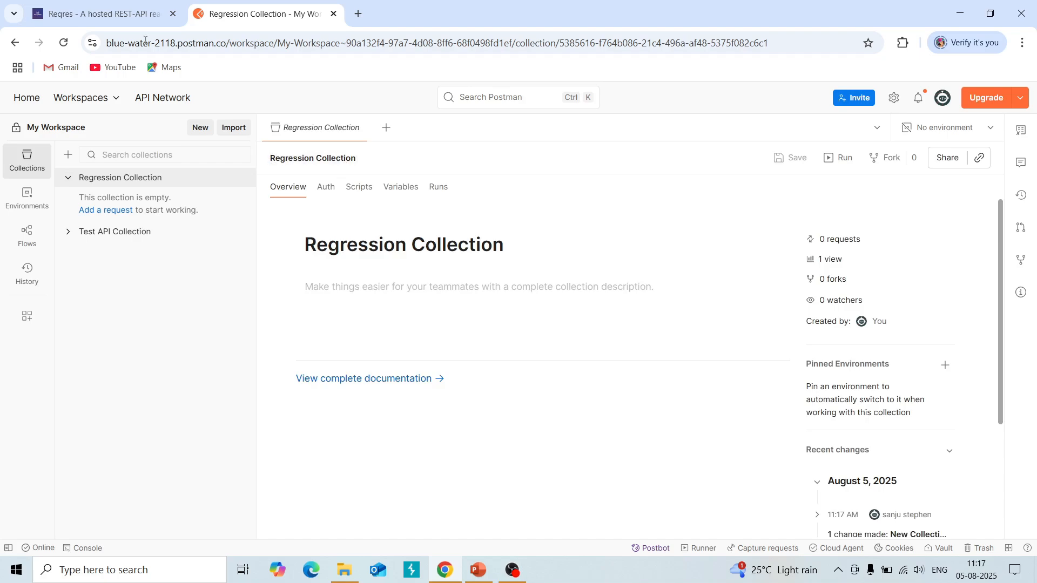
Switch to the Reqres site and copy the link address of the successful register request, /api/register.
left_click(119, 10)
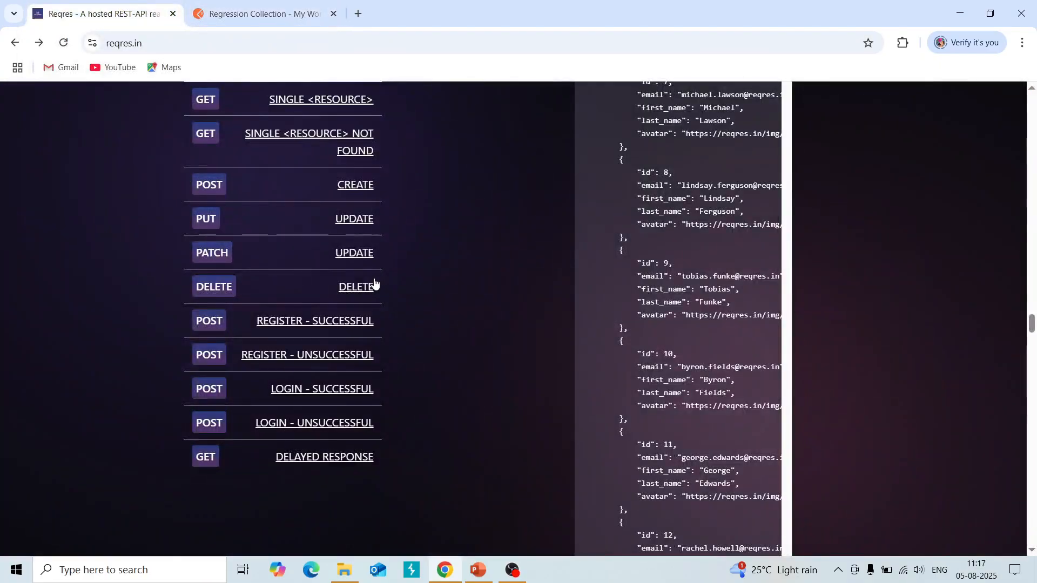
left_click(316, 323)
scroll(428, 286, "up", 6)
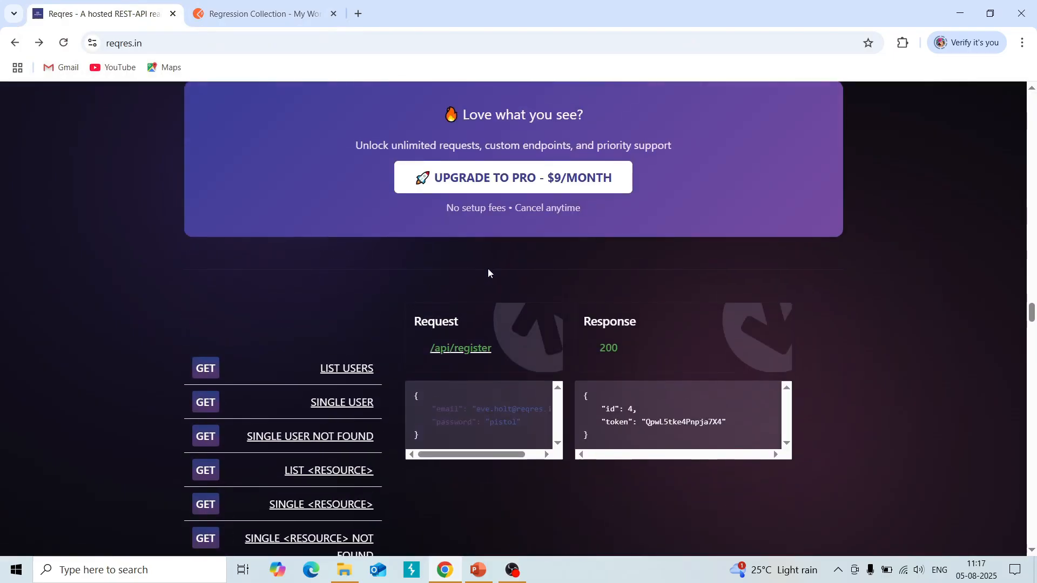
scroll(465, 292, "down", 1)
right_click(465, 291)
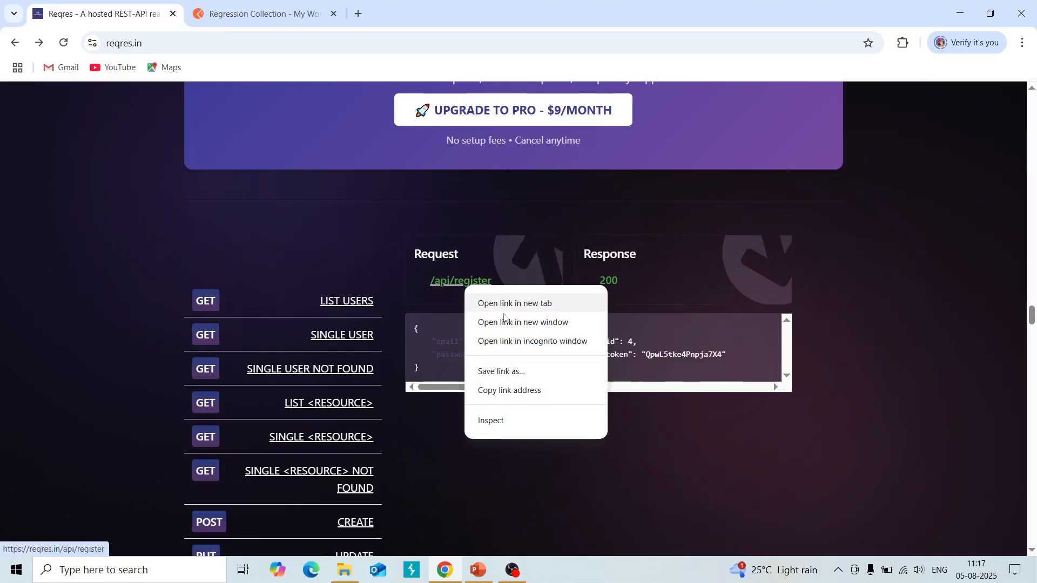
left_click(509, 391)
Return to Postman and add a request named Register to Regression Collection.
left_click(259, 13)
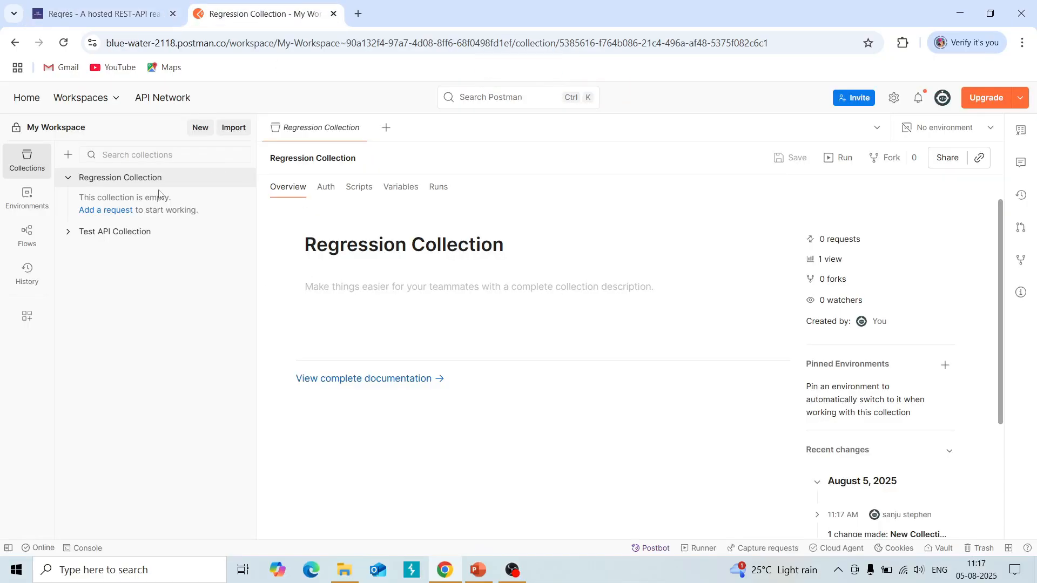
left_click(209, 179)
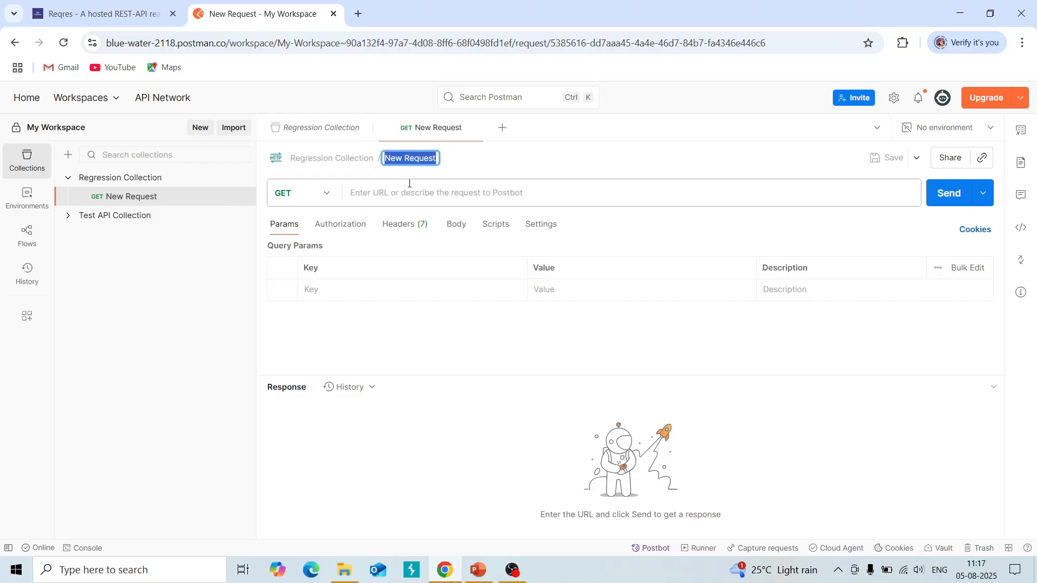
type("R")
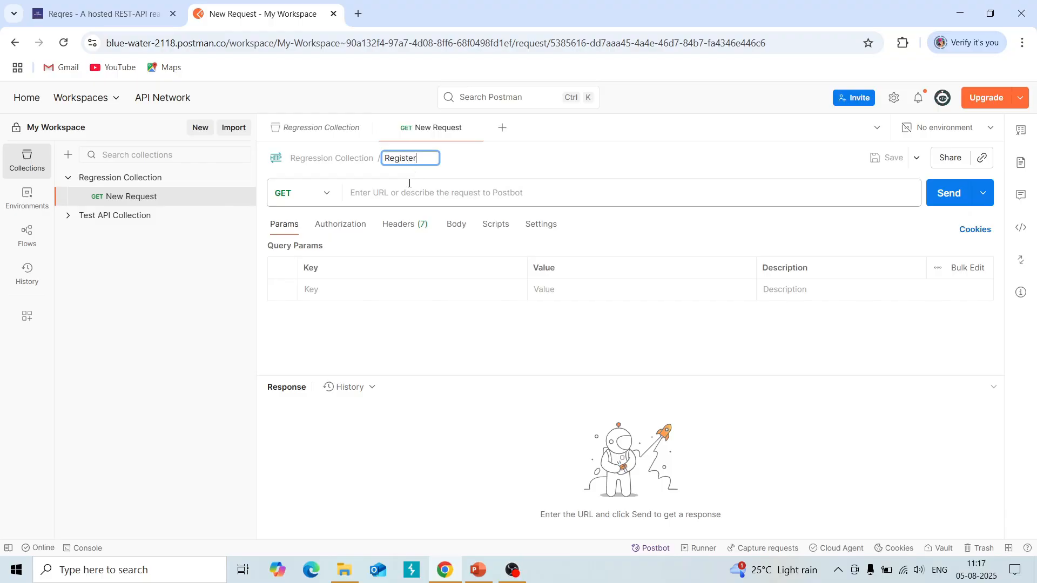
type("egister")
left_click(411, 188)
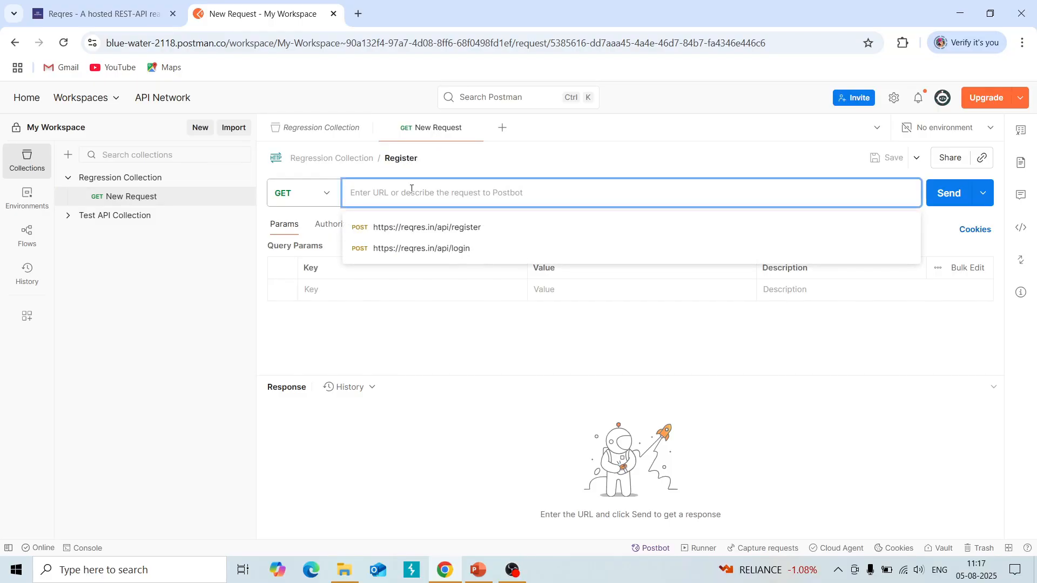
key("ctrl+v")
left_click(327, 193)
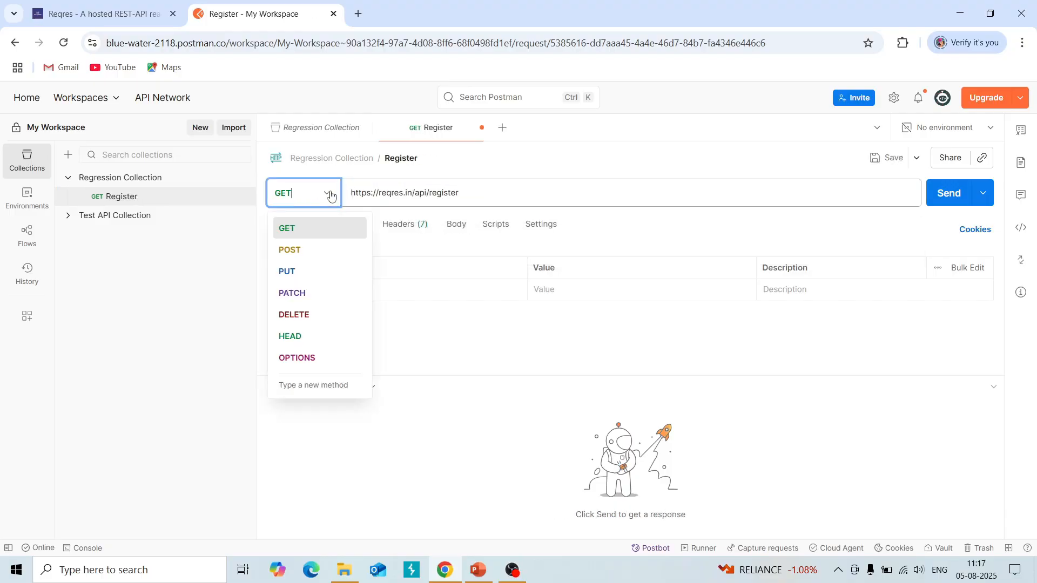
left_click(315, 248)
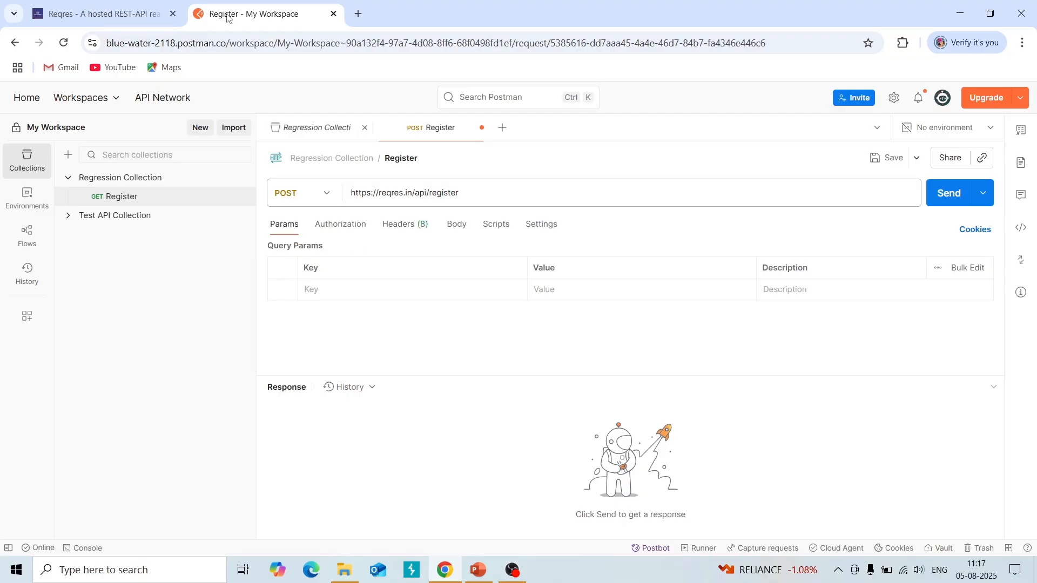
Switch to the Reqres site and copy the whole sample JSON body of the register request.
left_click(141, 13)
left_click_drag(415, 331, 431, 365)
right_click(461, 346)
left_click(495, 361)
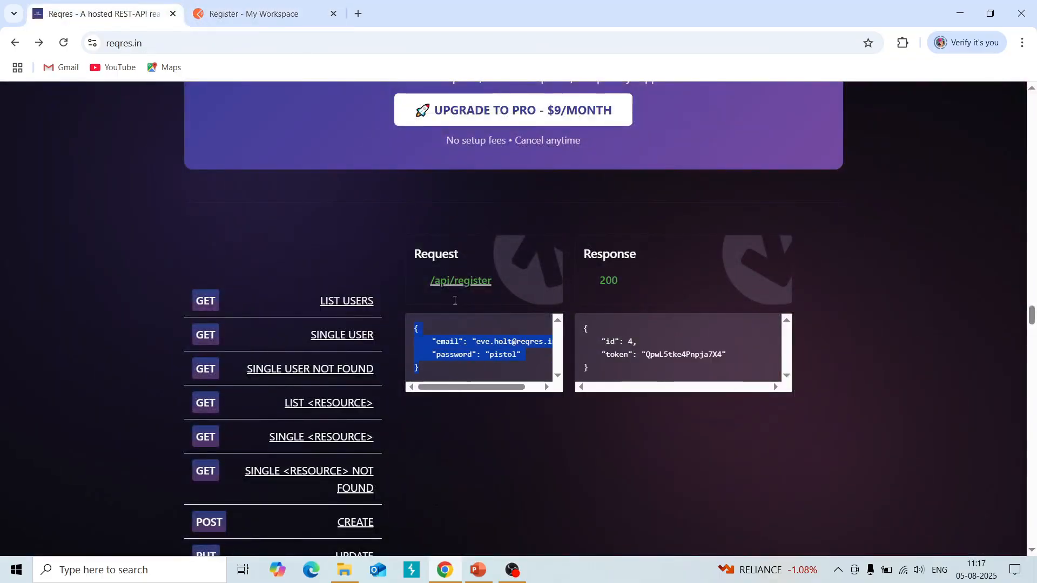
In Postman, give the Register request a raw JSON body with the copied email and password fields, and save the request.
left_click(254, 13)
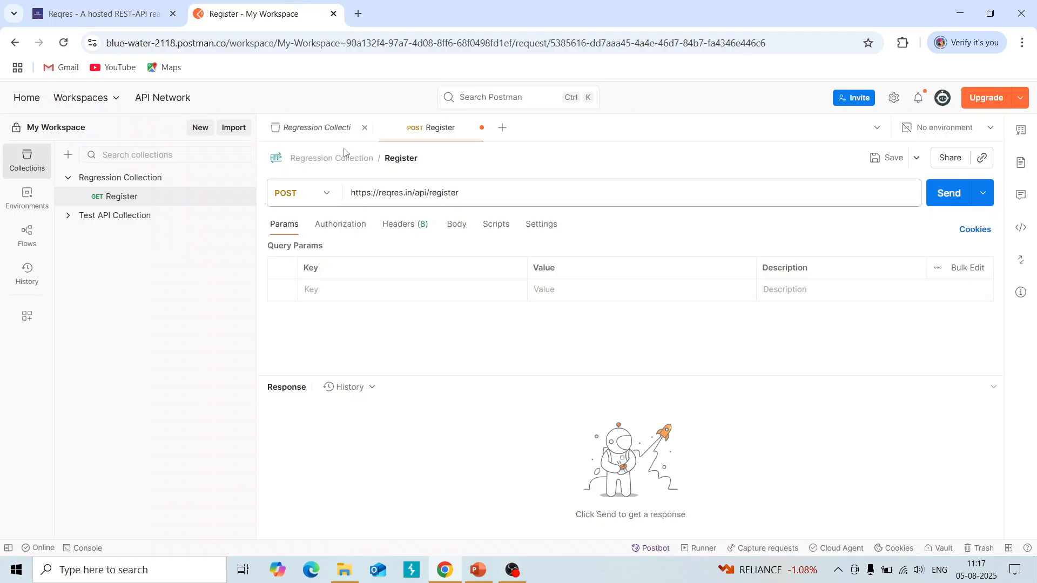
left_click(455, 224)
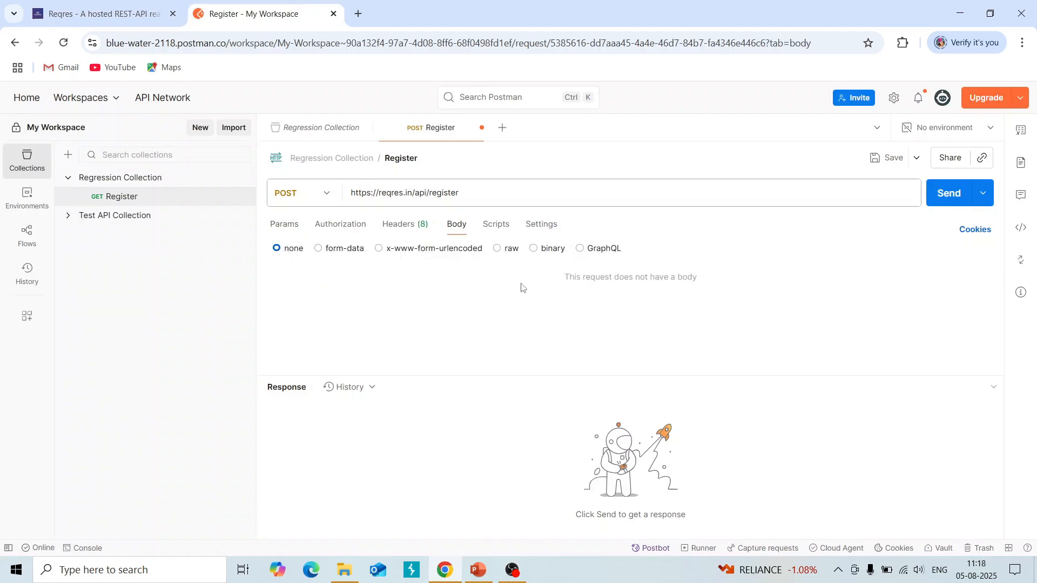
left_click(497, 250)
left_click(473, 280)
key("ctrl+v")
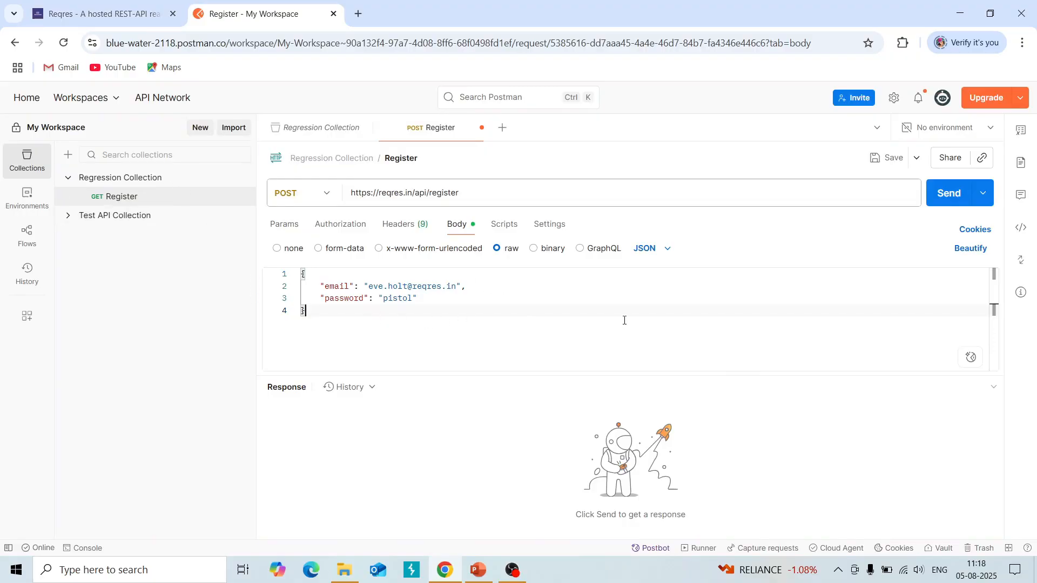
key("ctrl+s")
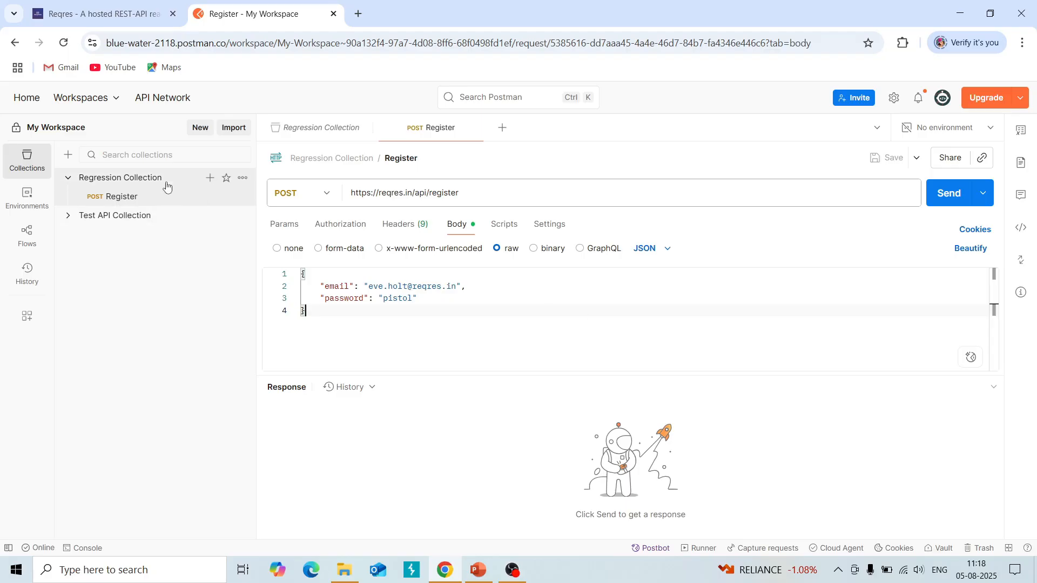
Add a request named Login to Regression Collection and copy the successful login endpoint's link address, /api/login, from the Reqres site.
left_click(210, 178)
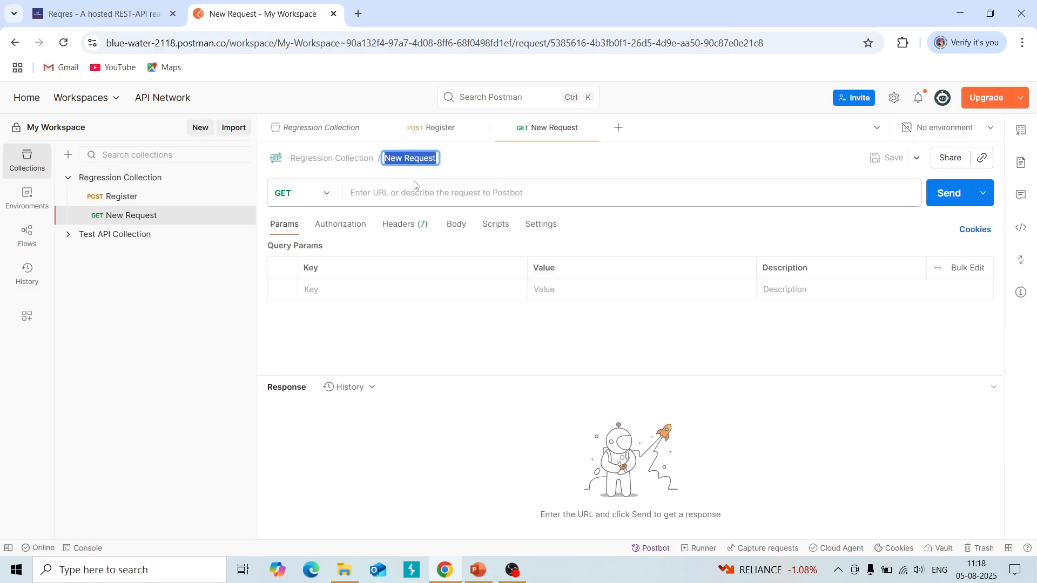
type("Login")
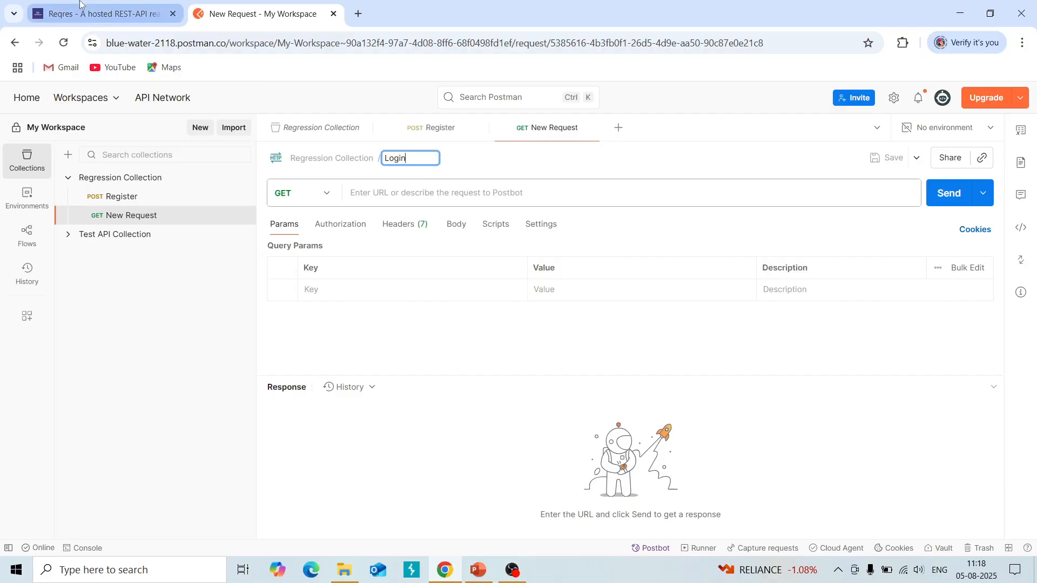
left_click(98, 14)
scroll(320, 429, "down", 5)
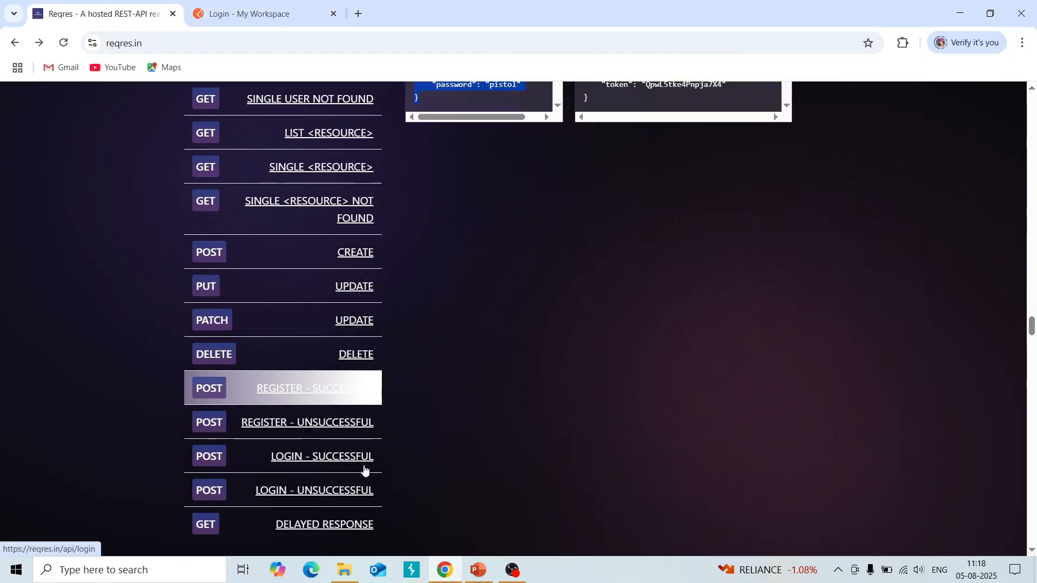
left_click(360, 462)
scroll(508, 372, "up", 4)
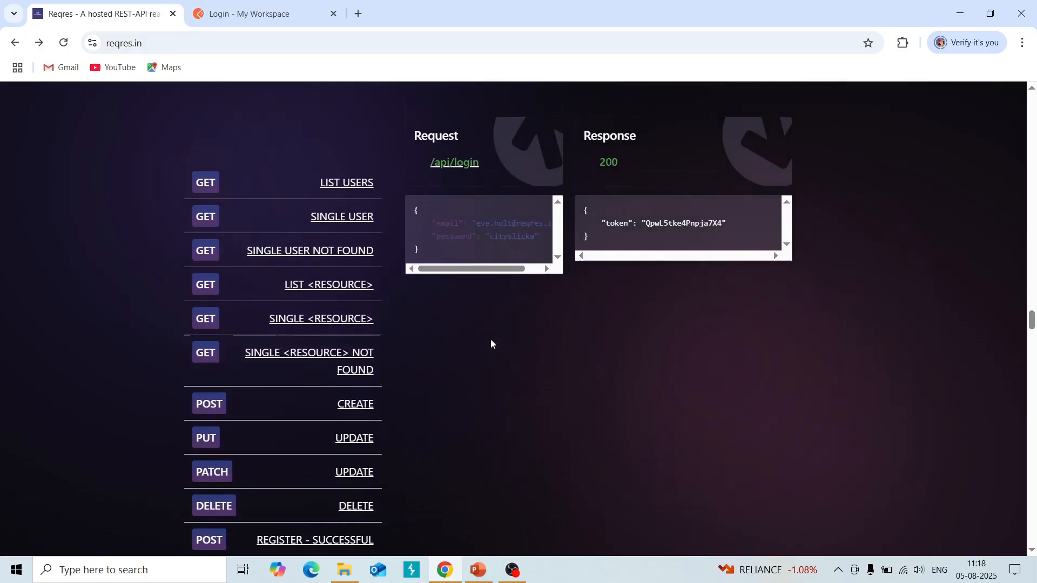
right_click(460, 213)
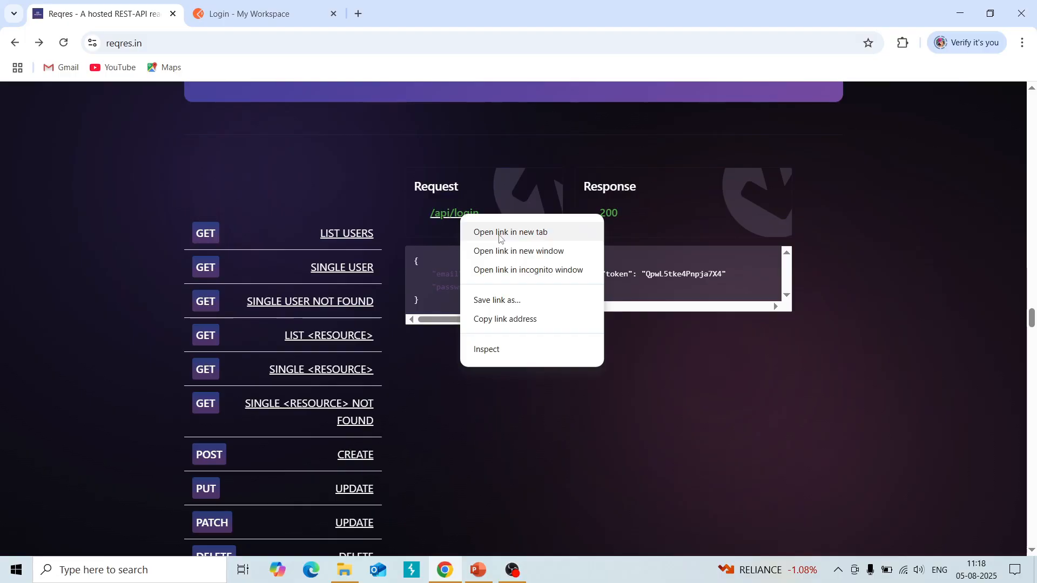
left_click(505, 320)
key("ctrl+Tab")
key("Return")
left_click(348, 194)
key("ctrl+v")
left_click(330, 196)
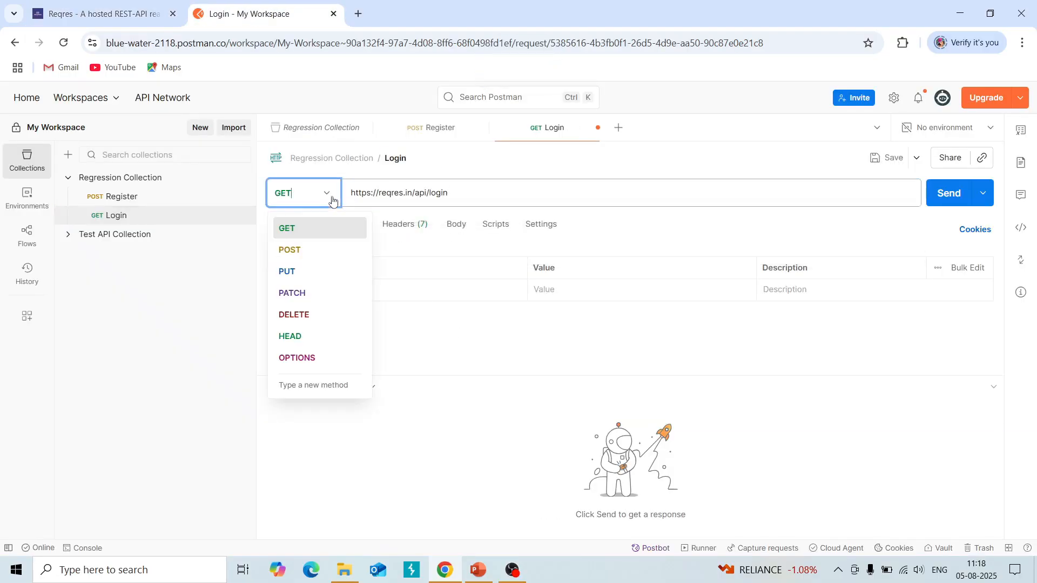
left_click(319, 245)
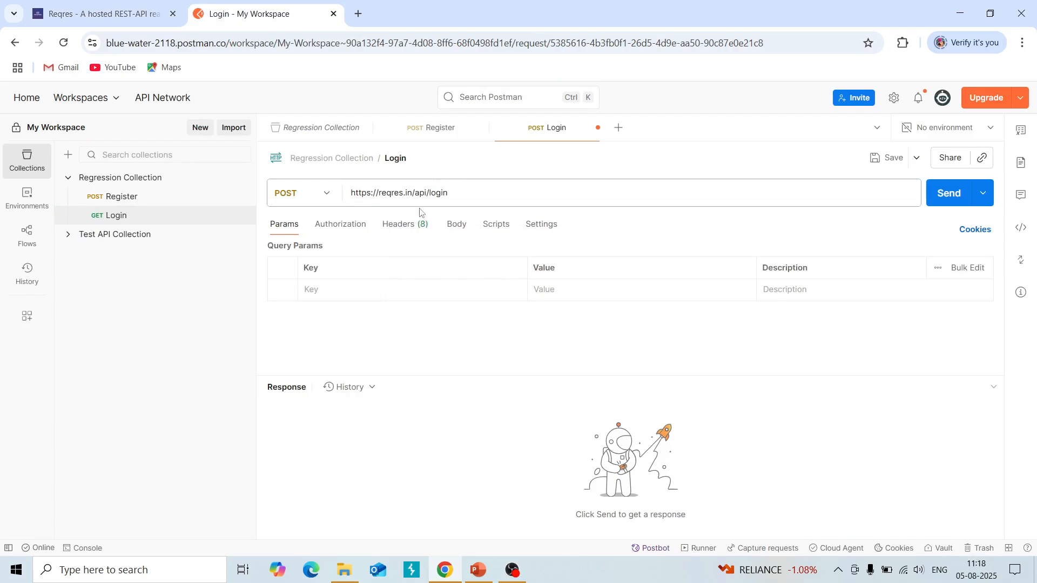
Switch to the Reqres site and copy the whole sample JSON body of the login request.
key("ctrl+Tab")
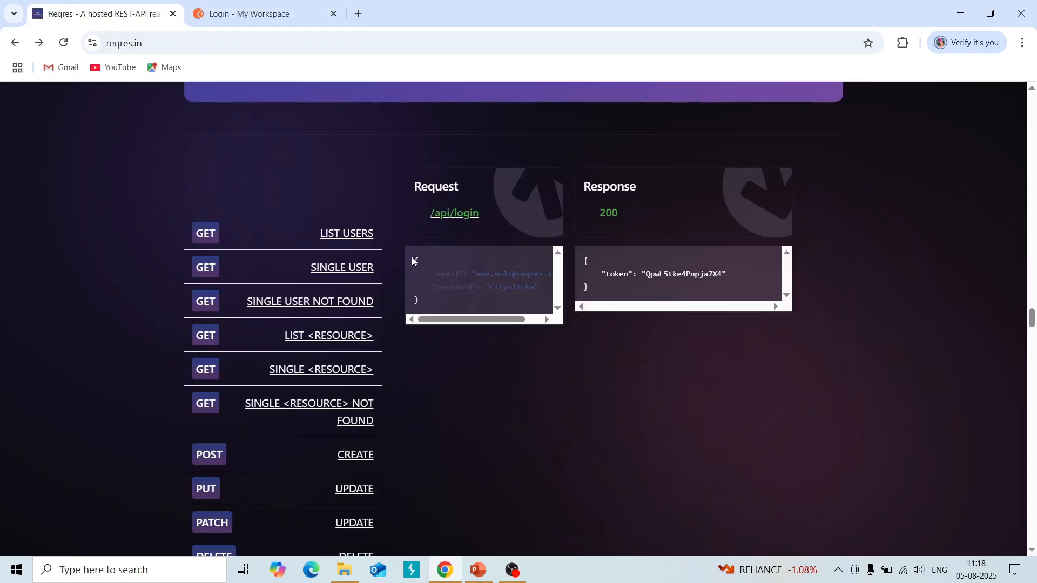
left_click_drag(413, 261, 437, 309)
right_click(452, 273)
left_click(471, 290)
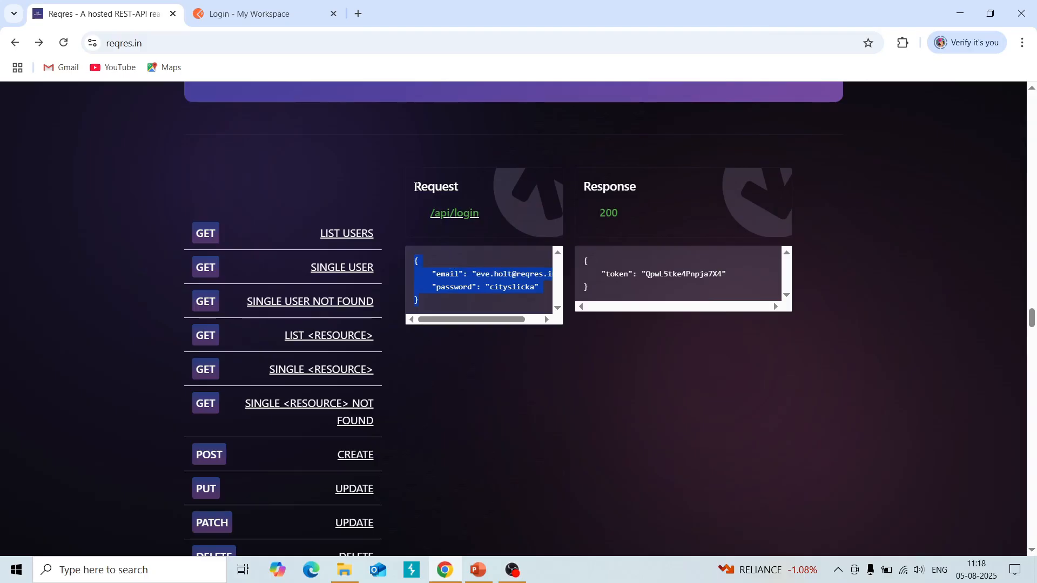
In Postman, give the Login request a raw JSON body with the copied email and password fields, and save the request.
key("ctrl+Tab")
left_click(455, 225)
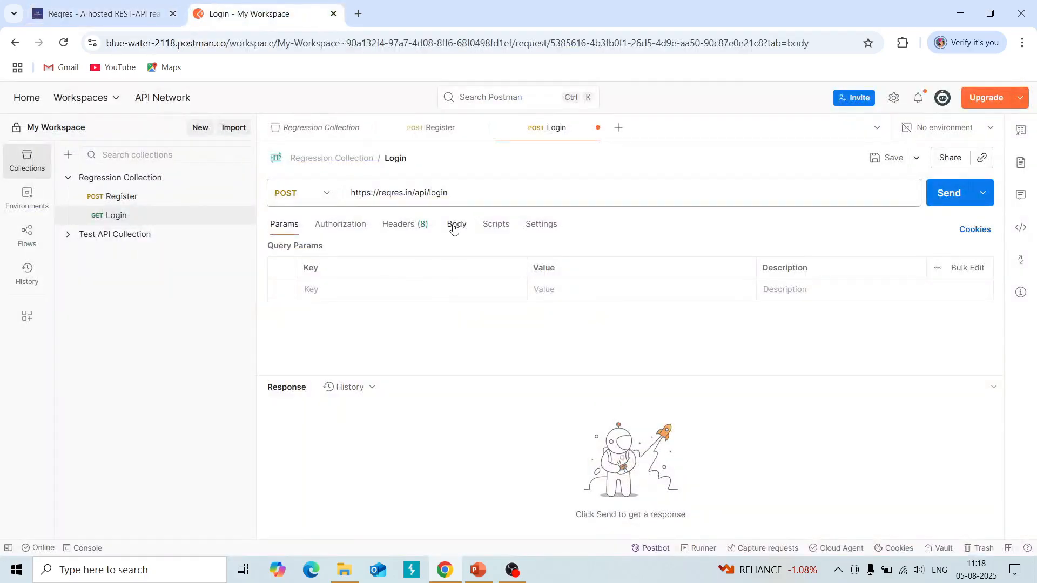
left_click(496, 252)
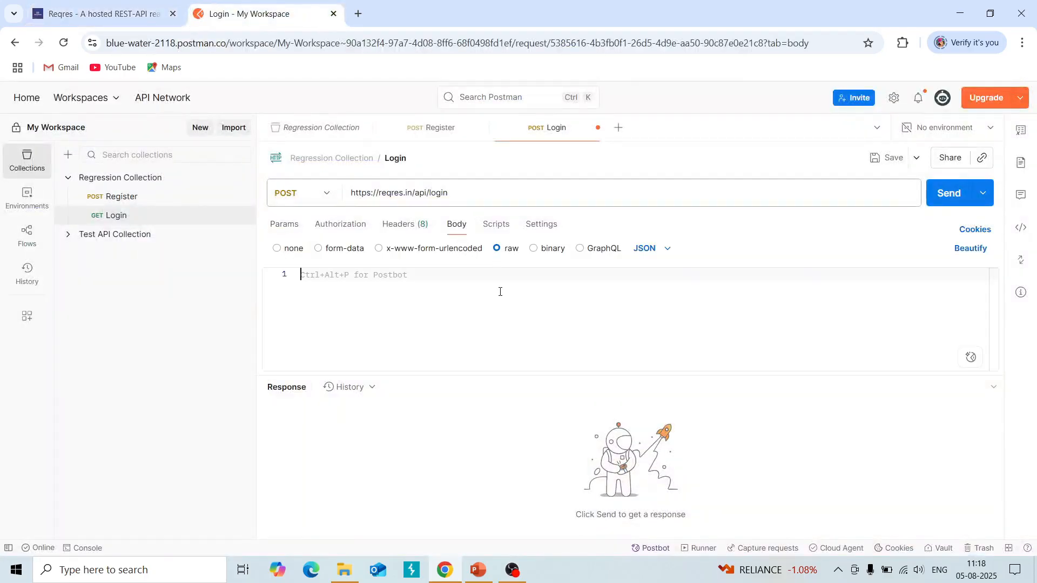
key("ctrl+v")
key("ctrl+s")
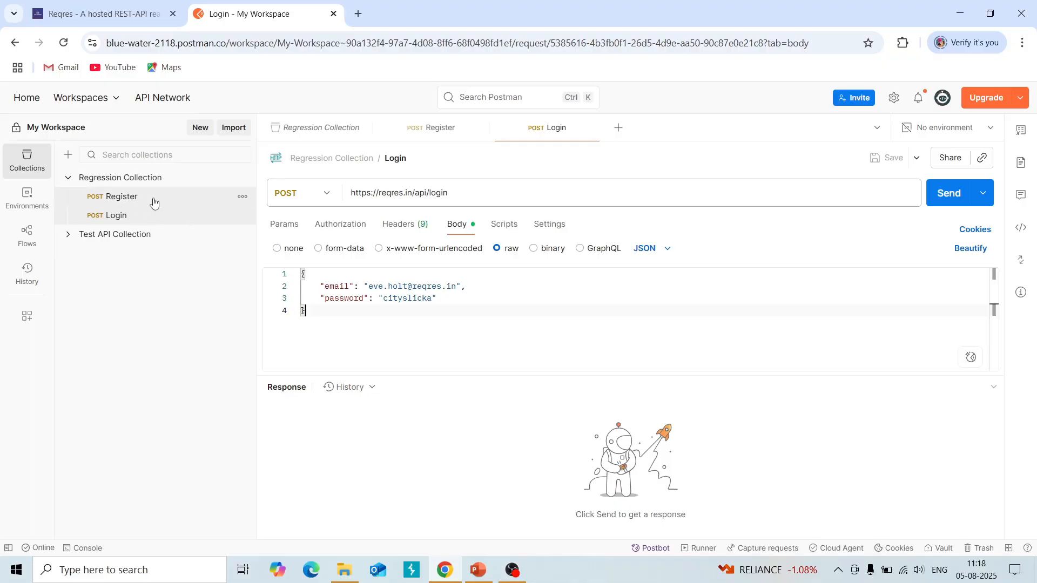
Open Regression Collection's authorization settings, set the auth type to Bearer Token, and activate the empty token field.
left_click(403, 226)
left_click(130, 188)
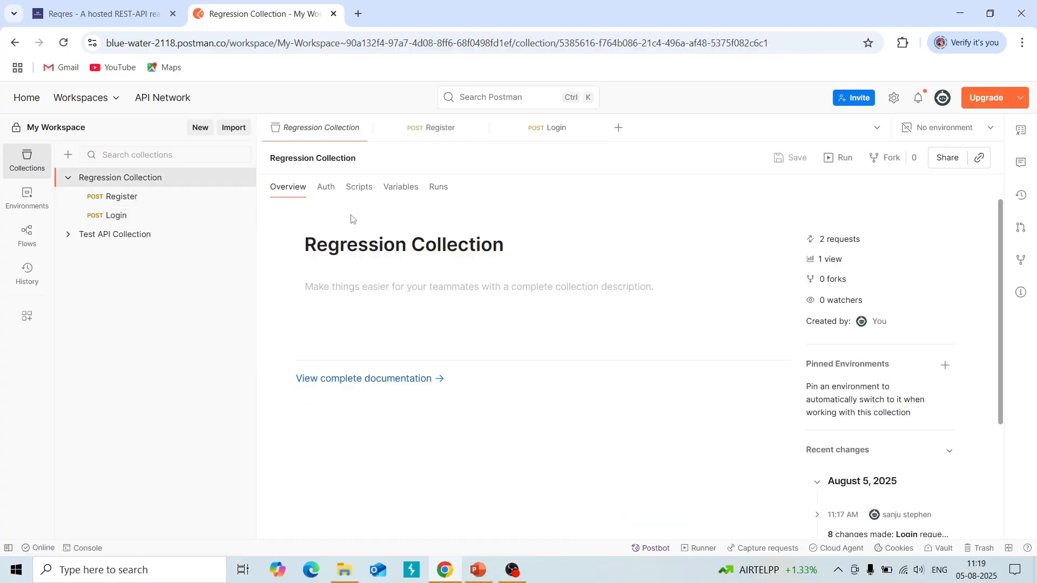
left_click(330, 193)
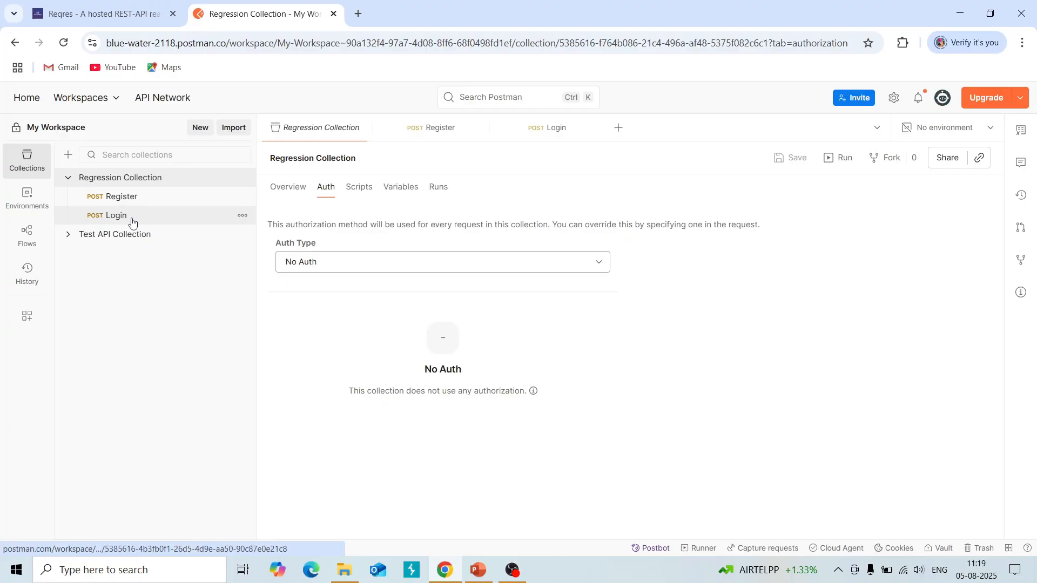
left_click(601, 263)
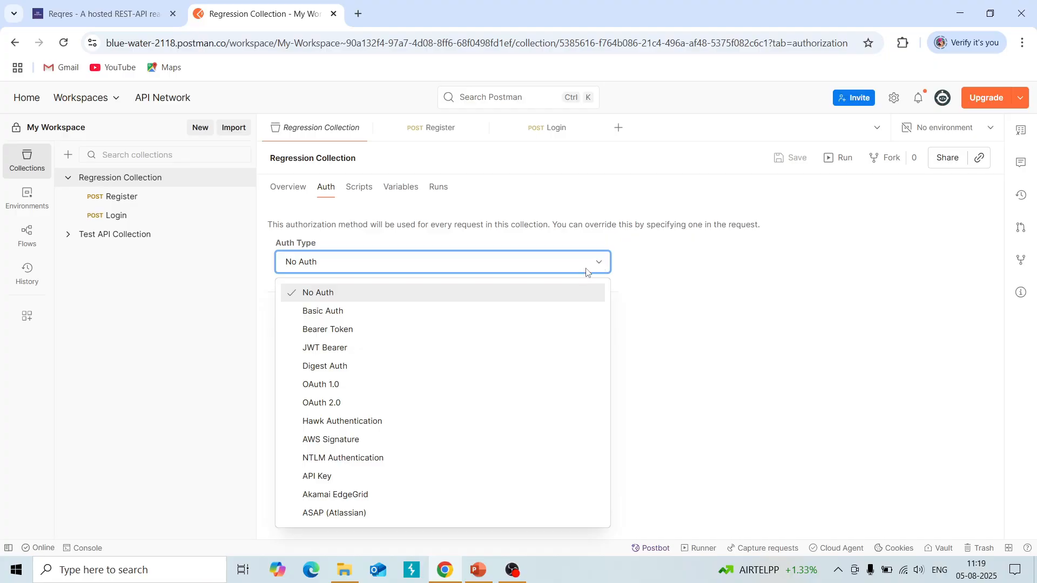
left_click(530, 332)
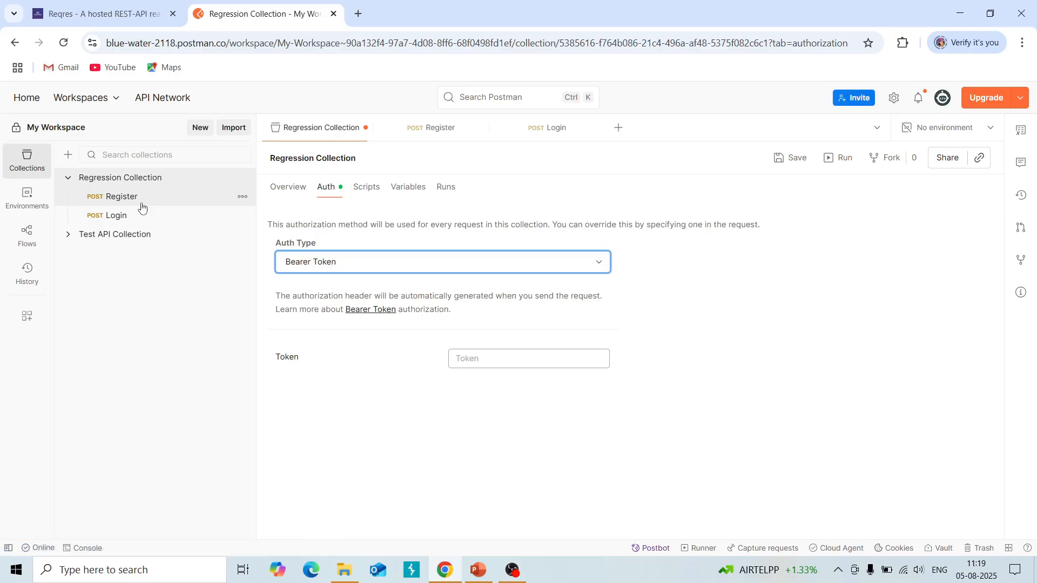
left_click(491, 359)
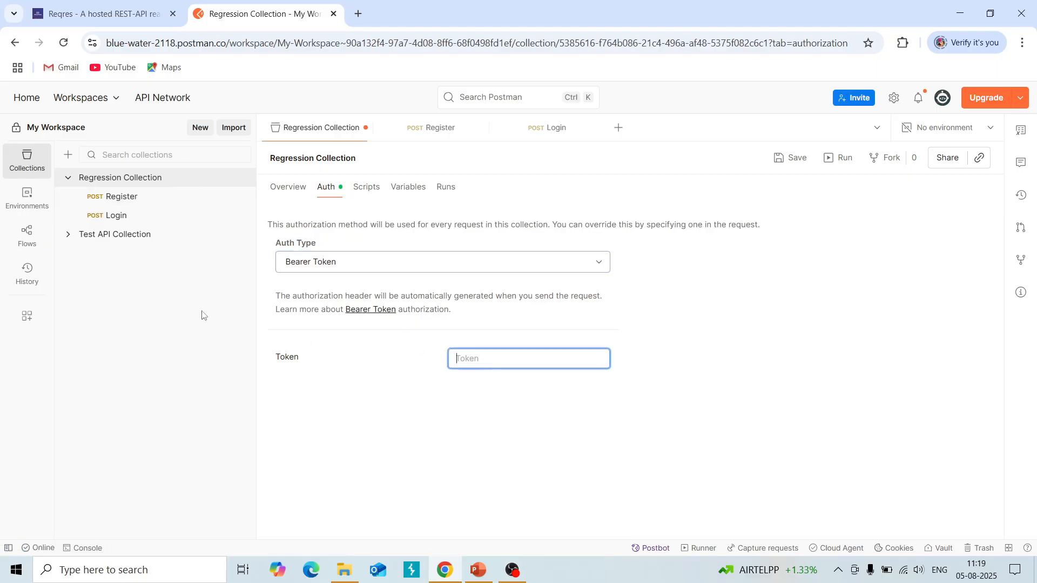
Check the Register and Login requests, then set Regression Collection's authorization type to No Auth and save it.
left_click(124, 202)
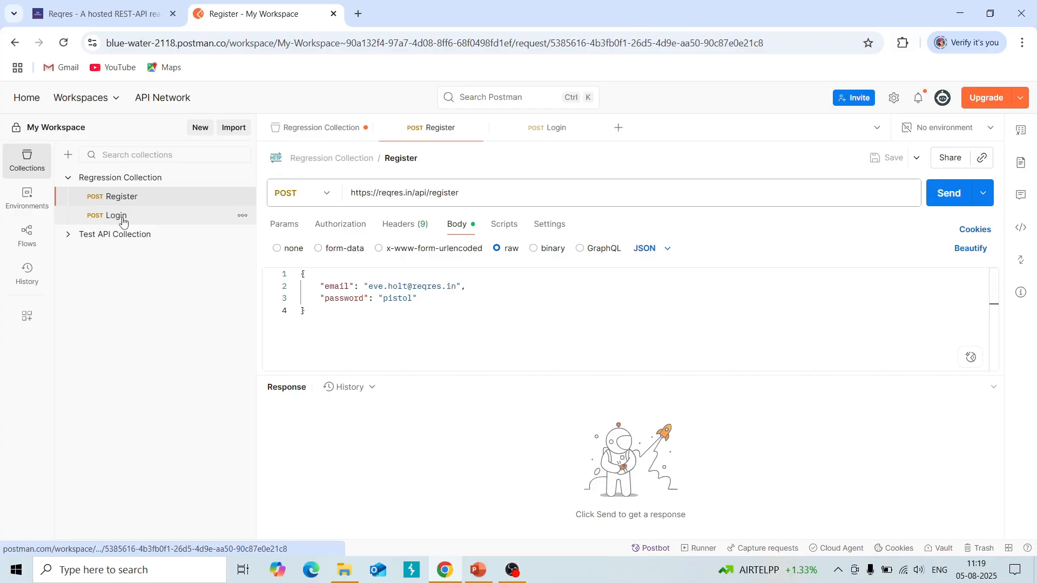
left_click(120, 216)
left_click(131, 185)
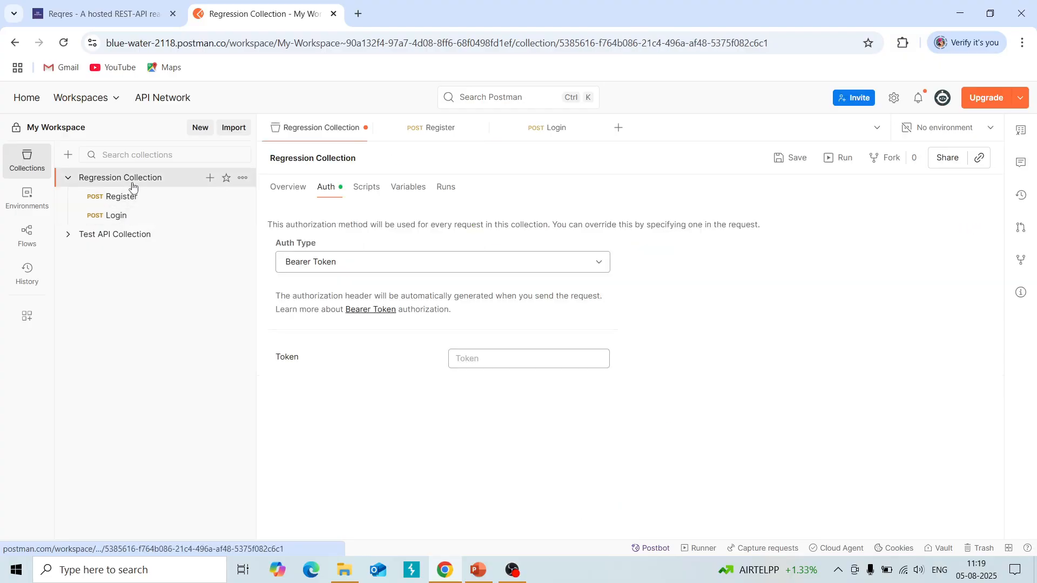
left_click(370, 264)
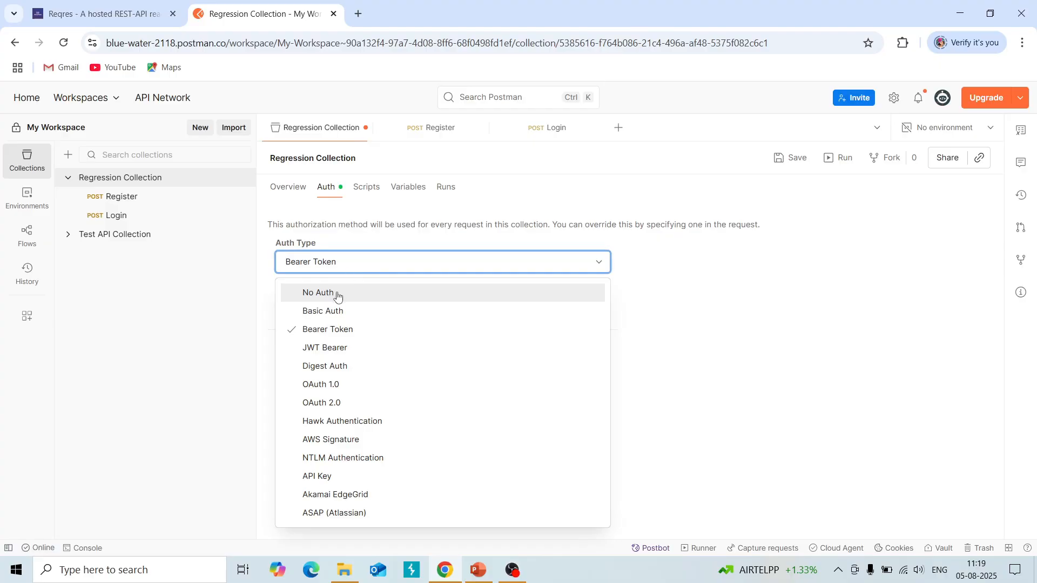
left_click(338, 295)
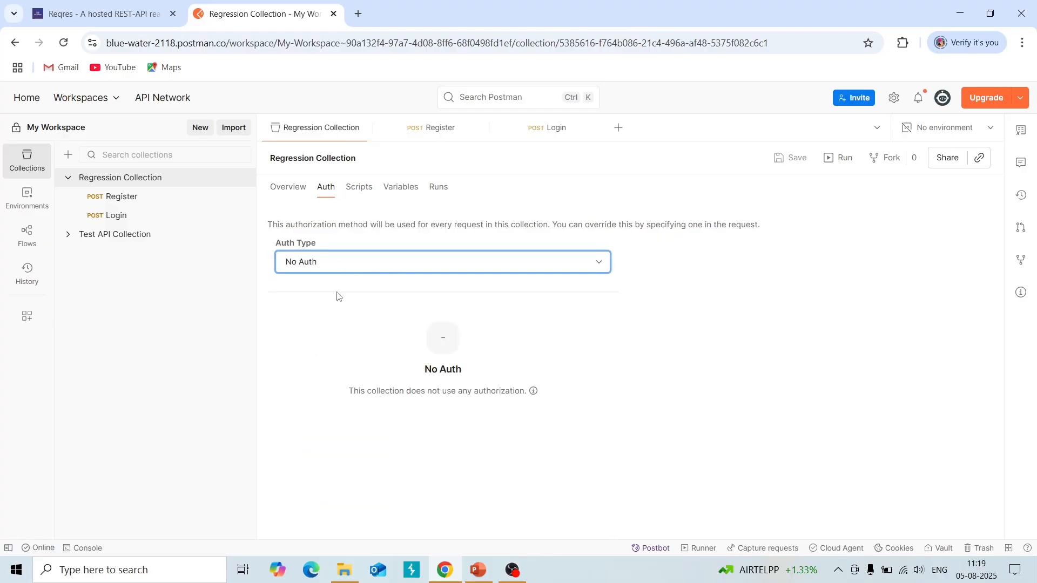
Look through Regression Collection's pre-request and post-response scripts, variables, run history and authorization settings.
left_click(355, 196)
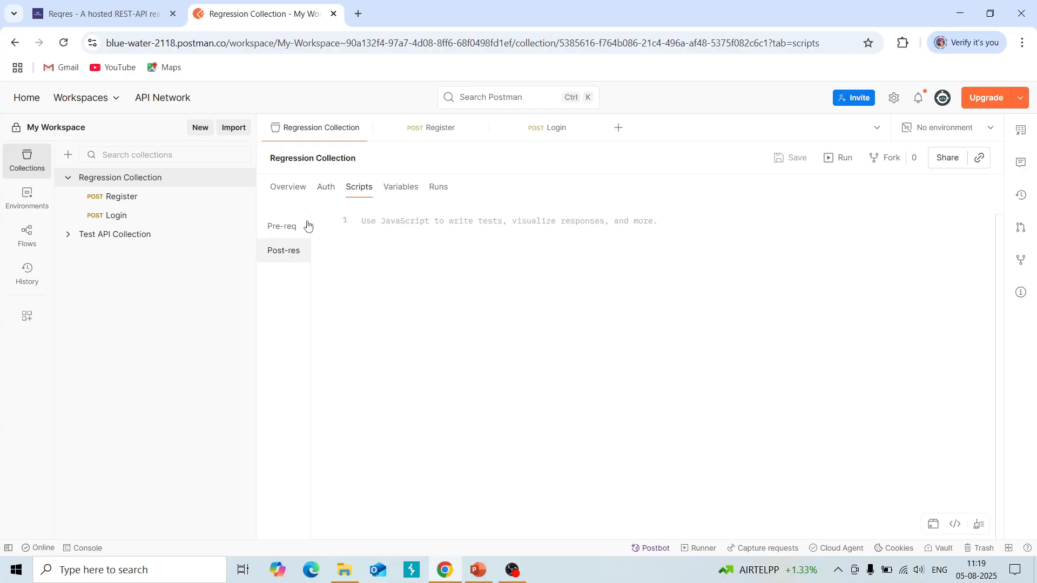
left_click(296, 233)
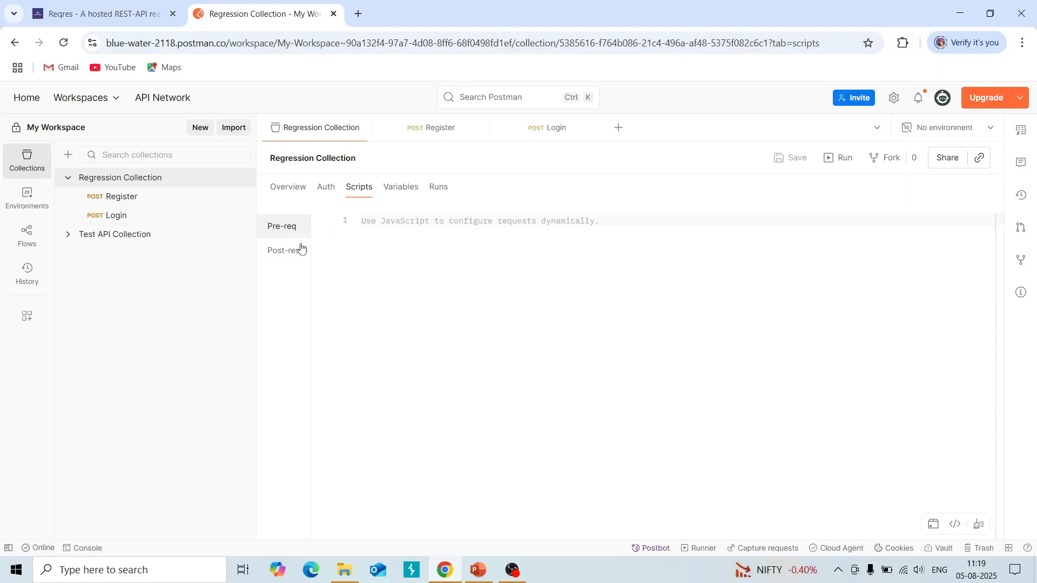
left_click(293, 258)
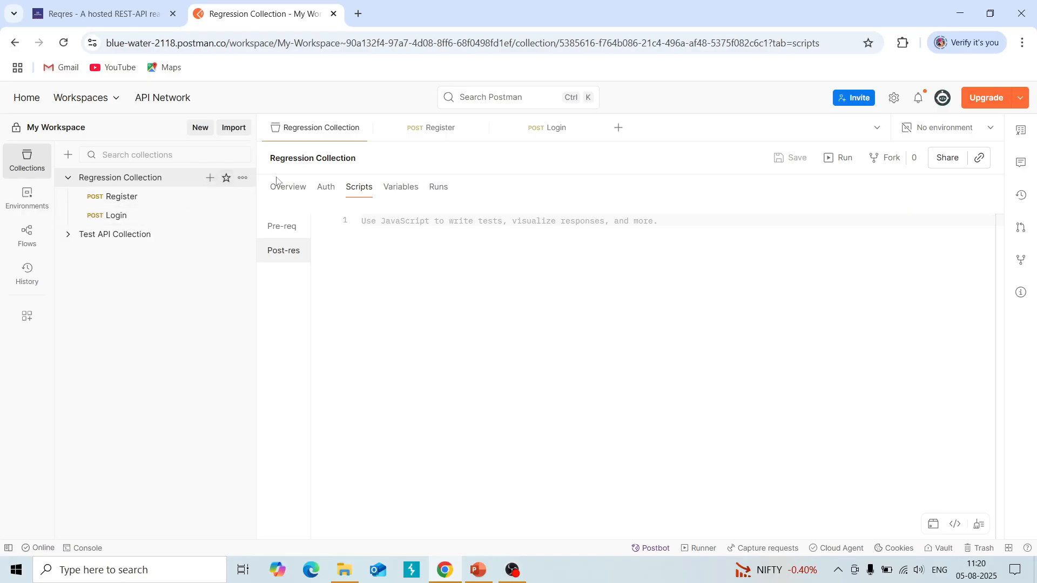
left_click(403, 194)
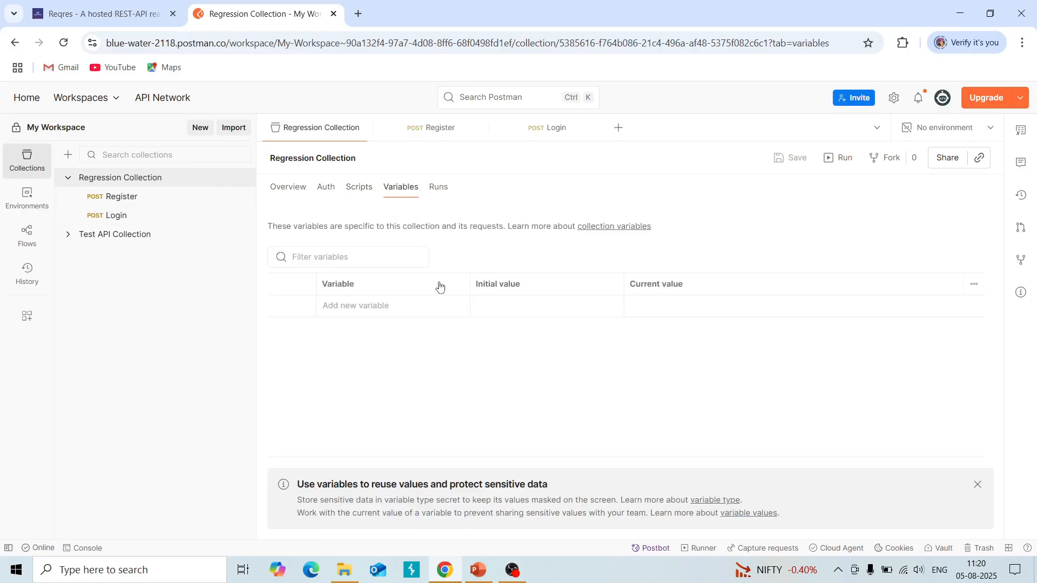
left_click(525, 306)
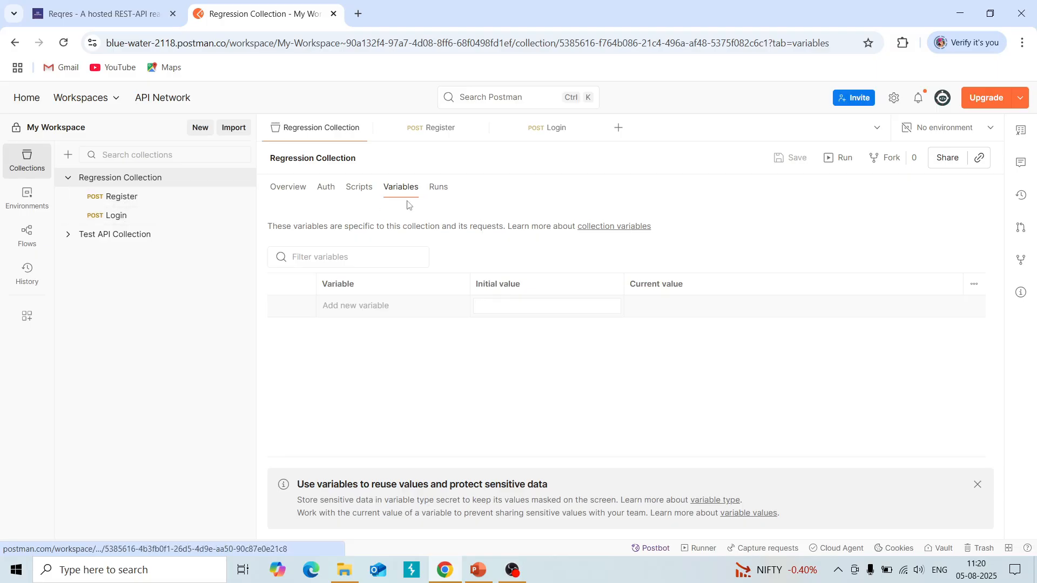
left_click(438, 189)
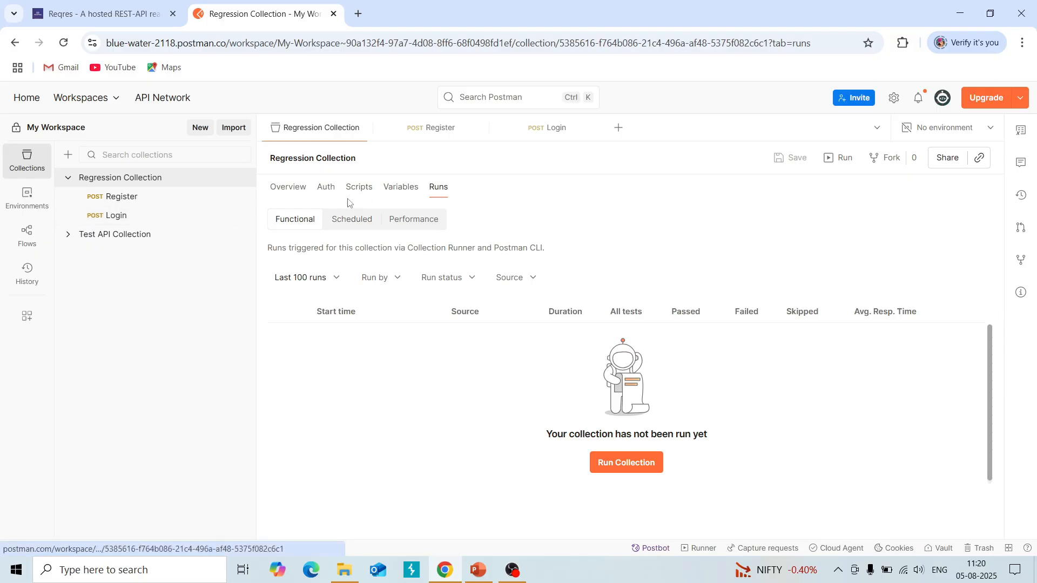
left_click(324, 197)
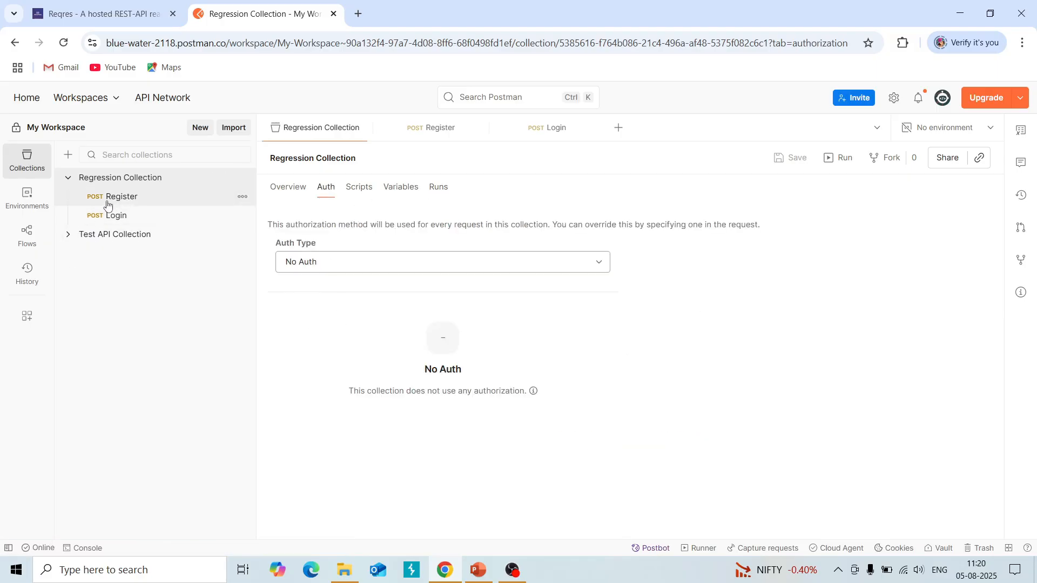
Send the Register request and examine the error text in its response.
left_click(138, 203)
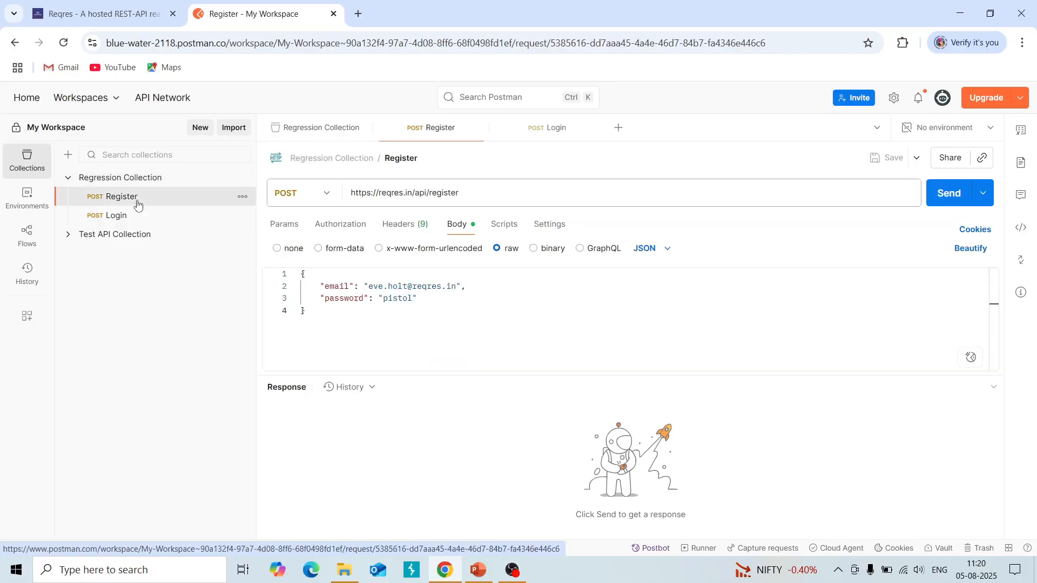
left_click(939, 198)
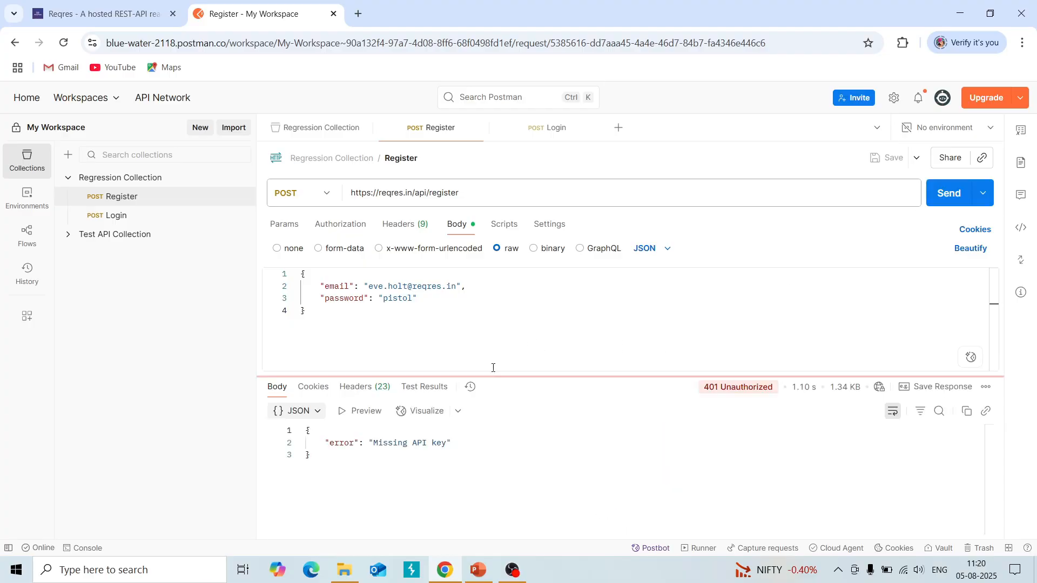
left_click_drag(372, 445, 446, 443)
left_click(468, 309)
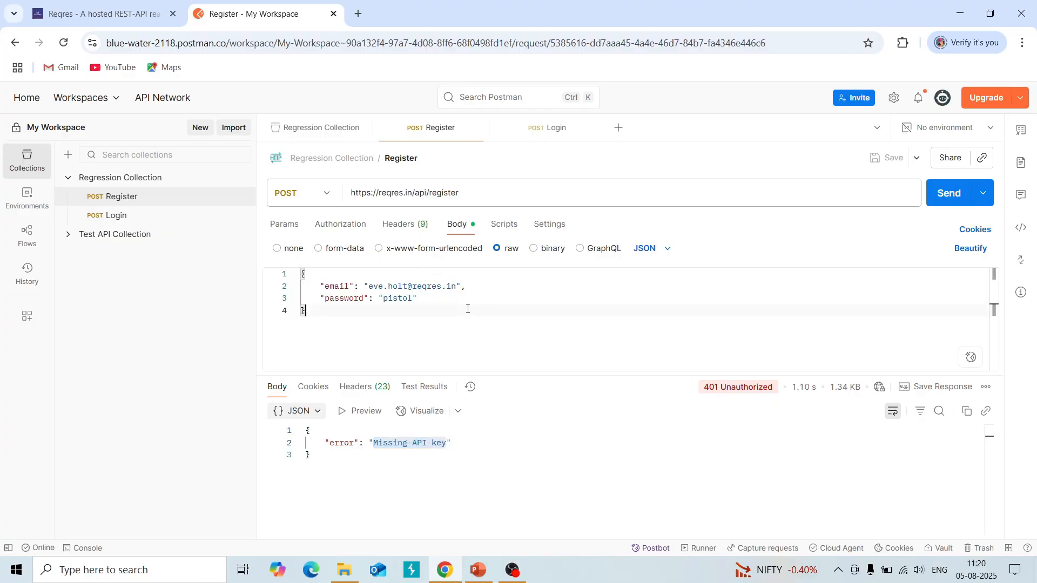
Switch to the Reqres site, open its free API key page and copy the full x-api-key header line.
left_click(400, 232)
left_click(97, 13)
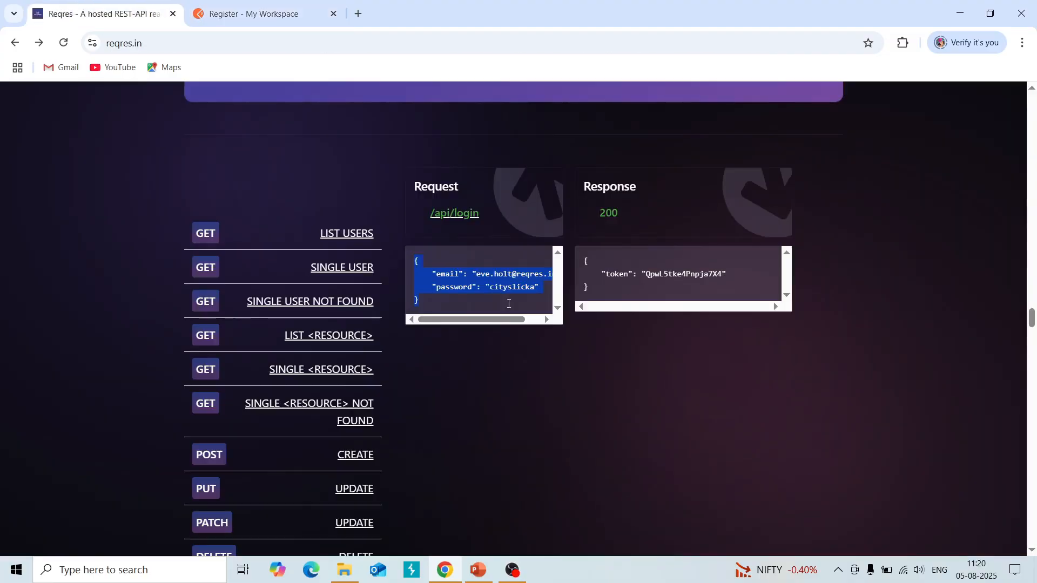
left_click_drag(1031, 323, 1032, 91)
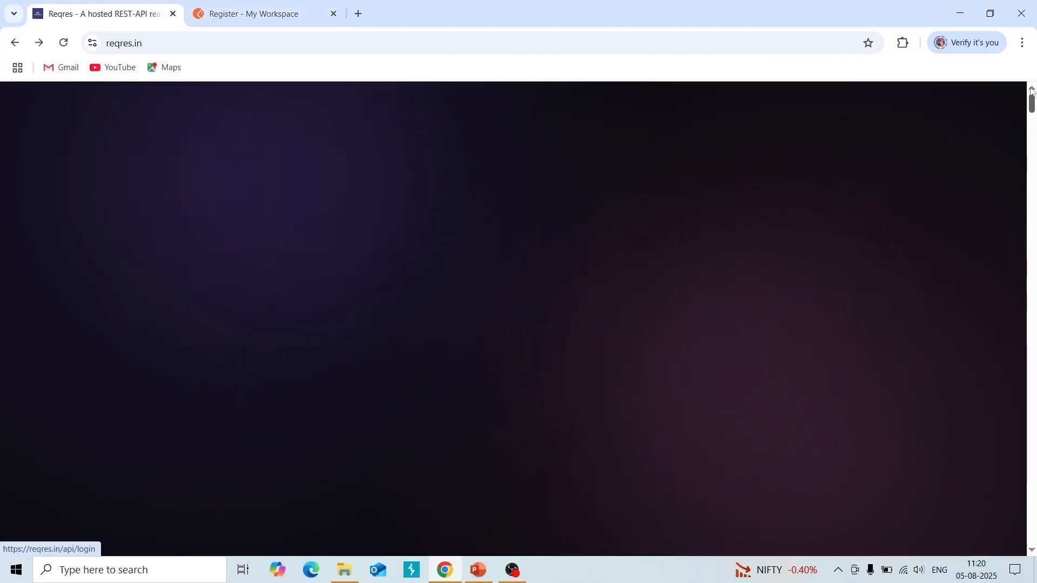
left_click(493, 312)
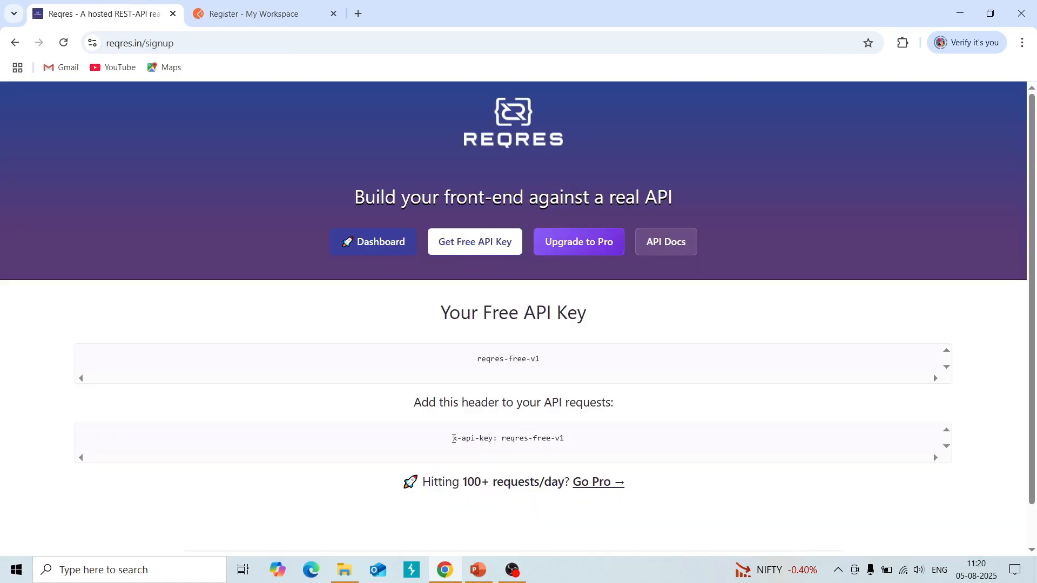
left_click_drag(454, 439, 562, 442)
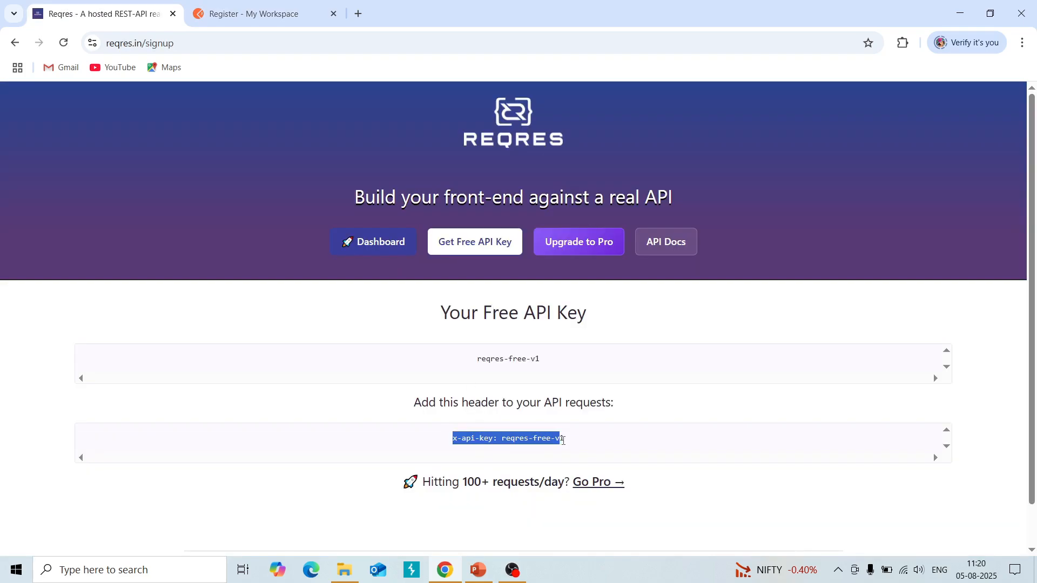
right_click(539, 441)
left_click(559, 298)
Back in Postman, paste the copied x-api-key header into the Register request's headers in bulk edit and save the request.
left_click(254, 14)
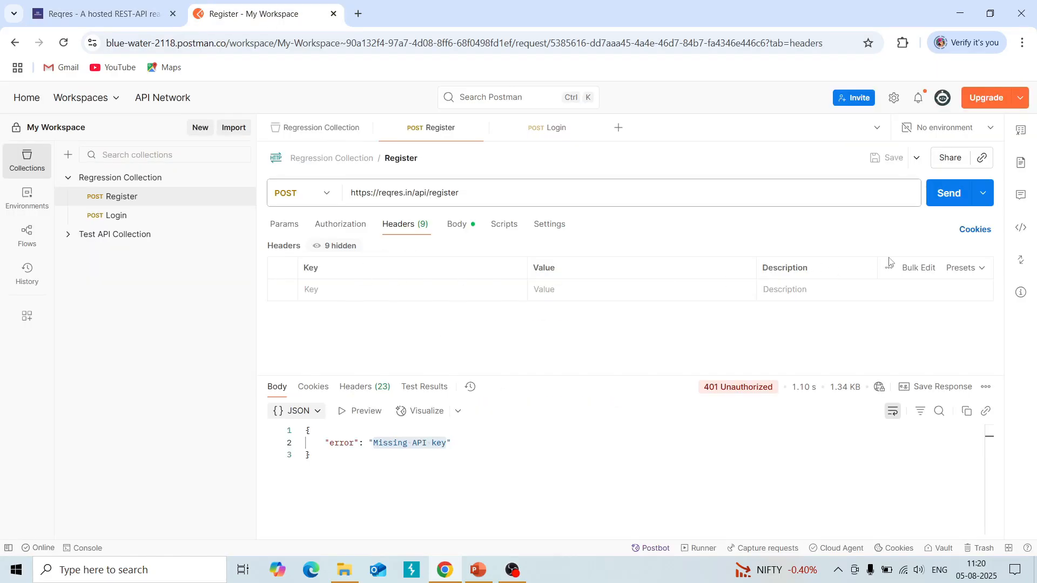
left_click(907, 267)
key("ctrl+v")
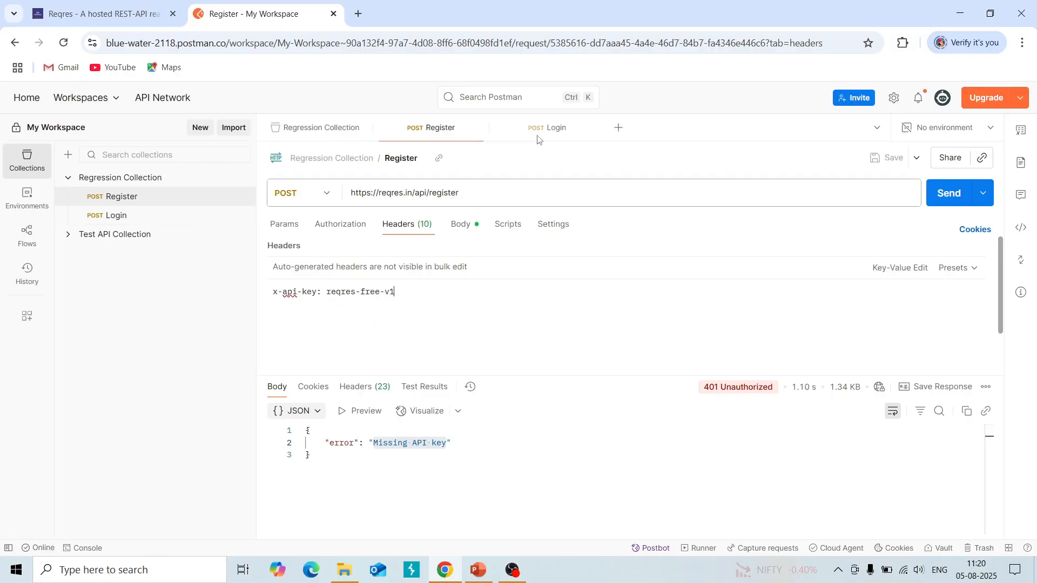
Add the same copied x-api-key header to the Login request through bulk edit and save the request.
left_click(560, 132)
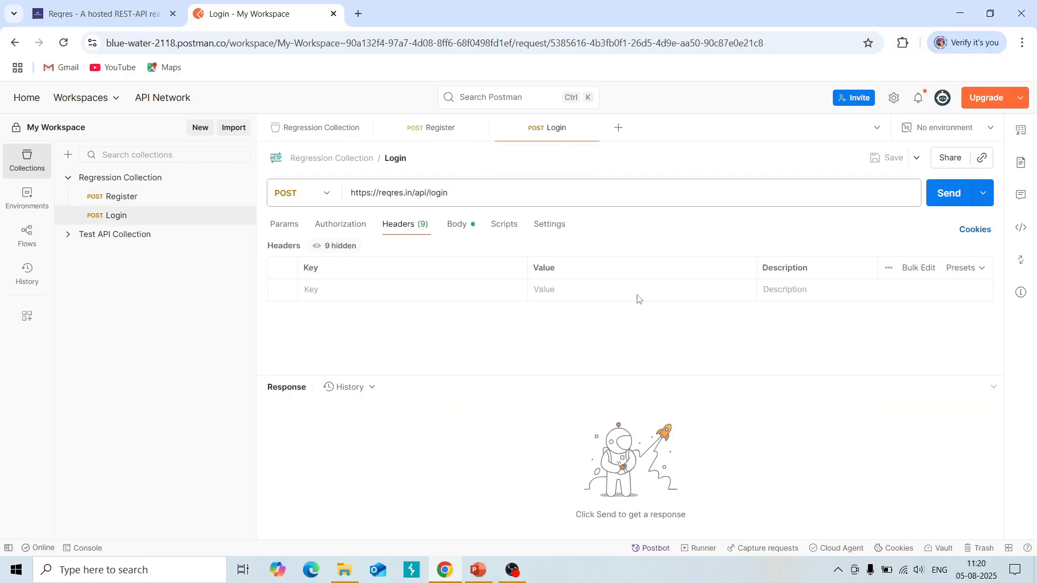
left_click(918, 267)
left_click(704, 317)
key("ctrl+v")
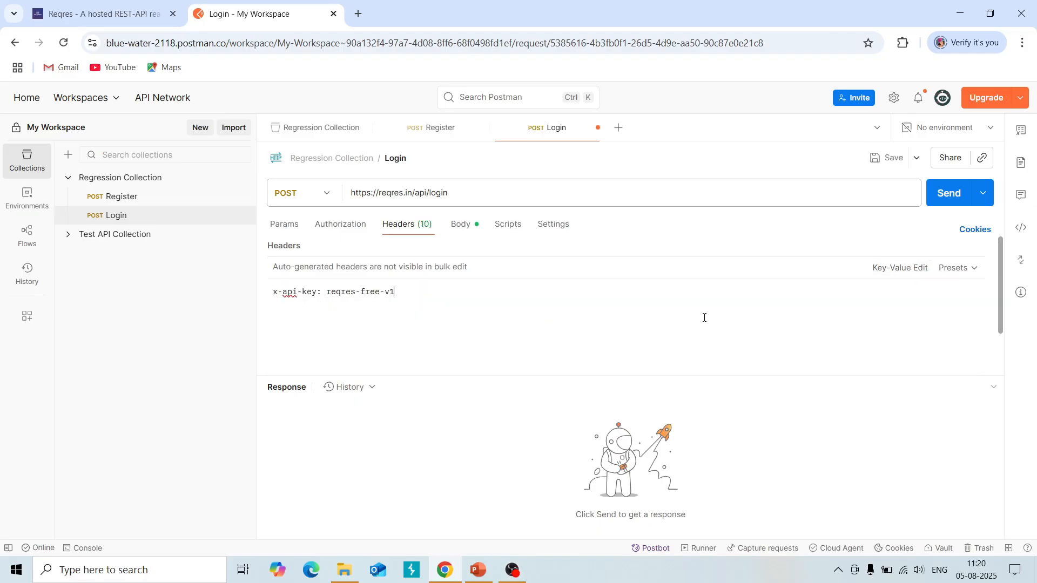
Reopen the Register request, check its JSON body, send it and inspect the token in the response.
left_click(144, 188)
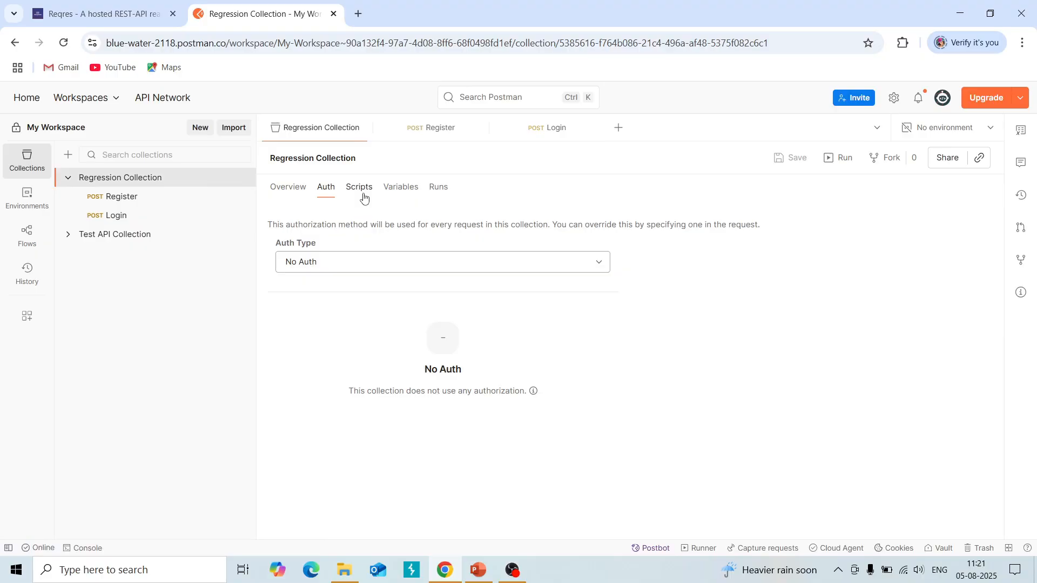
left_click(144, 199)
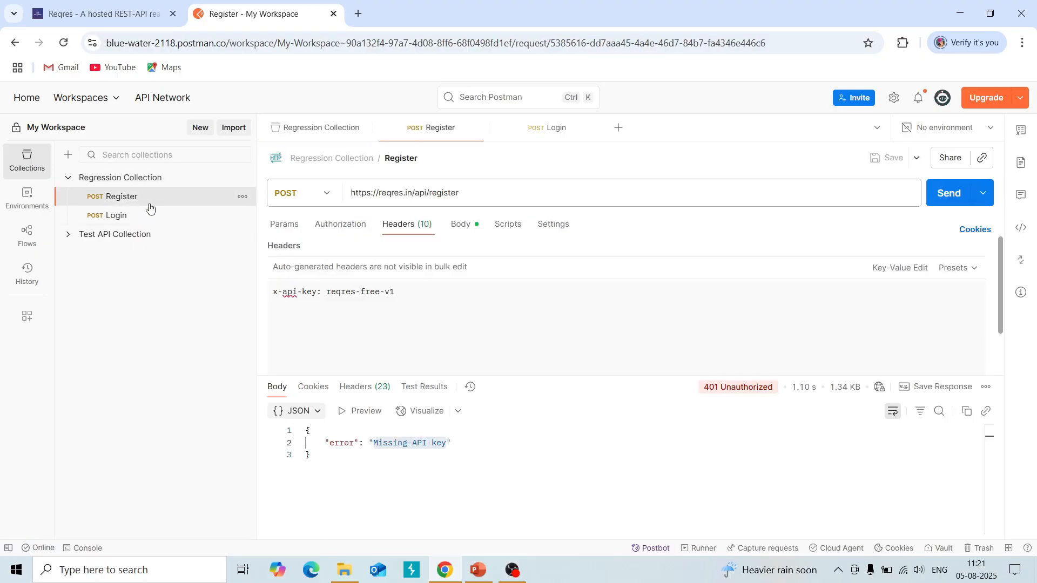
left_click(462, 224)
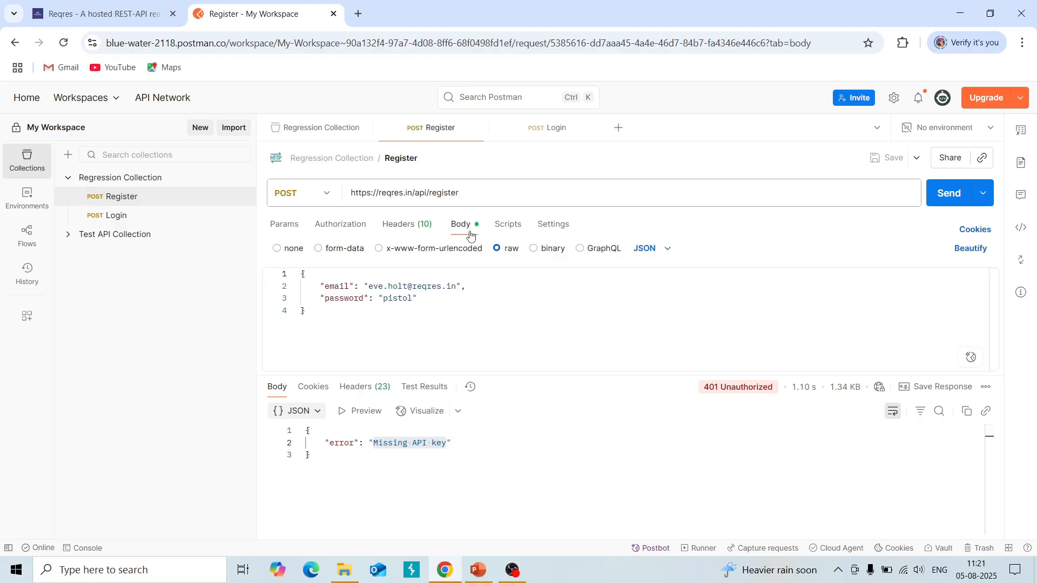
left_click(953, 194)
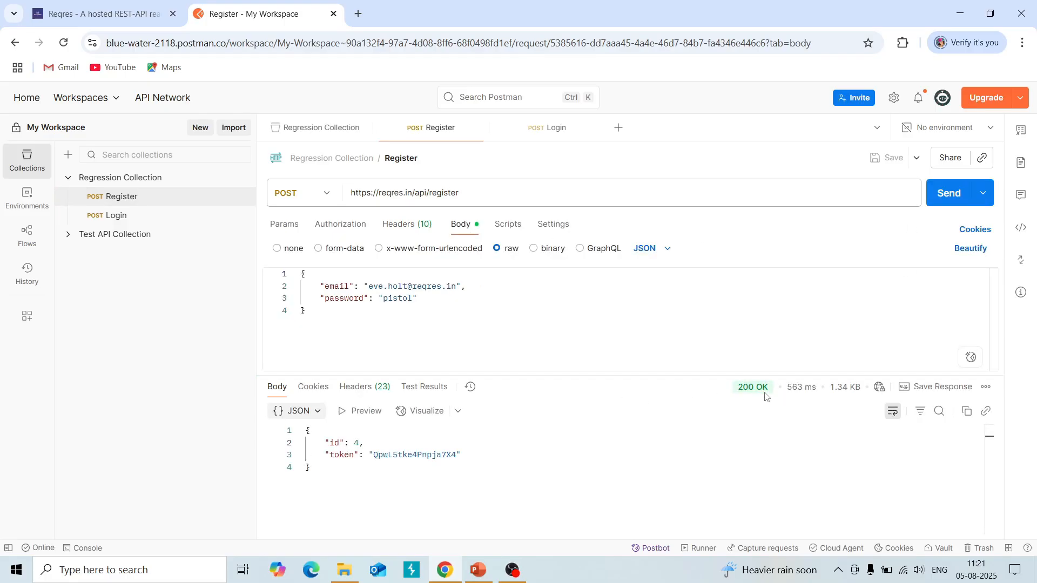
double_click(399, 455)
Send the Login request and look over its scripts and JSON body.
left_click(115, 215)
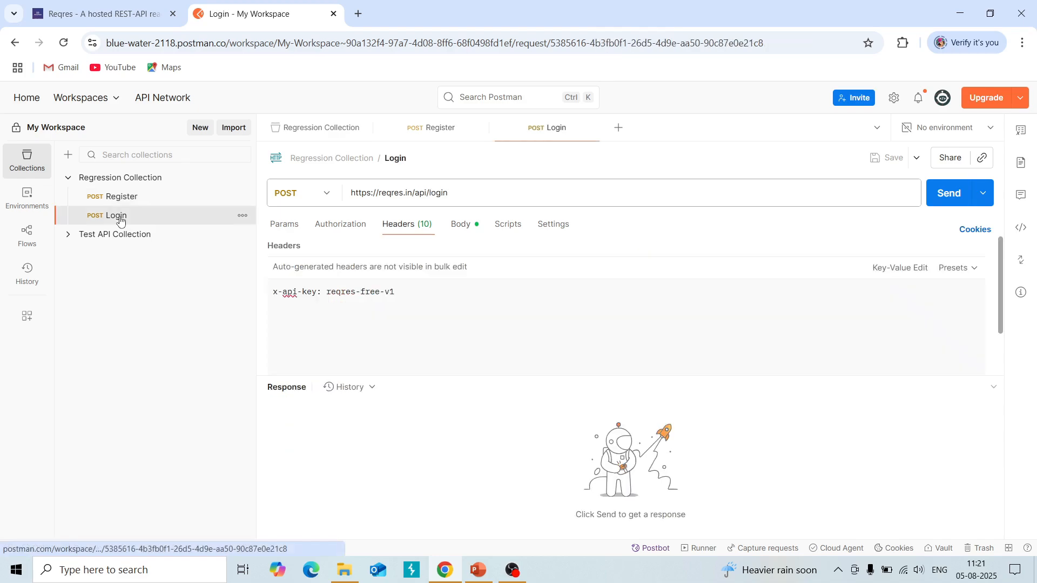
left_click(948, 199)
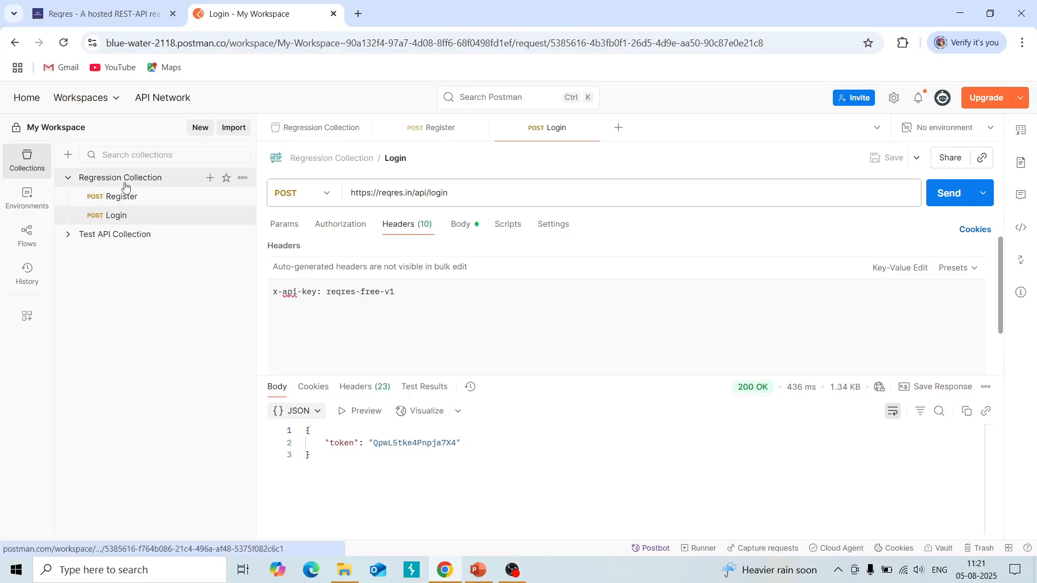
left_click(505, 226)
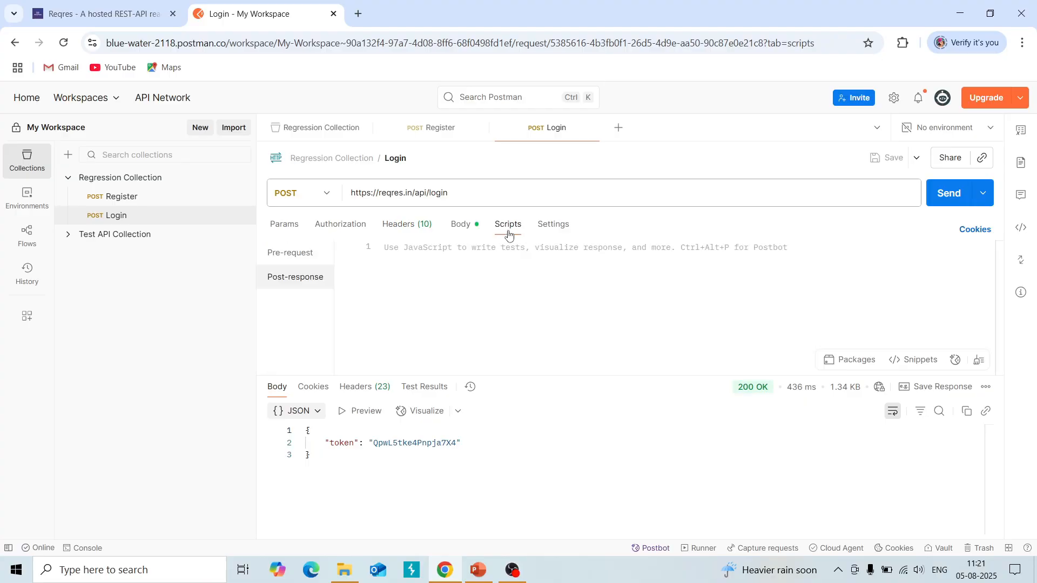
left_click(462, 225)
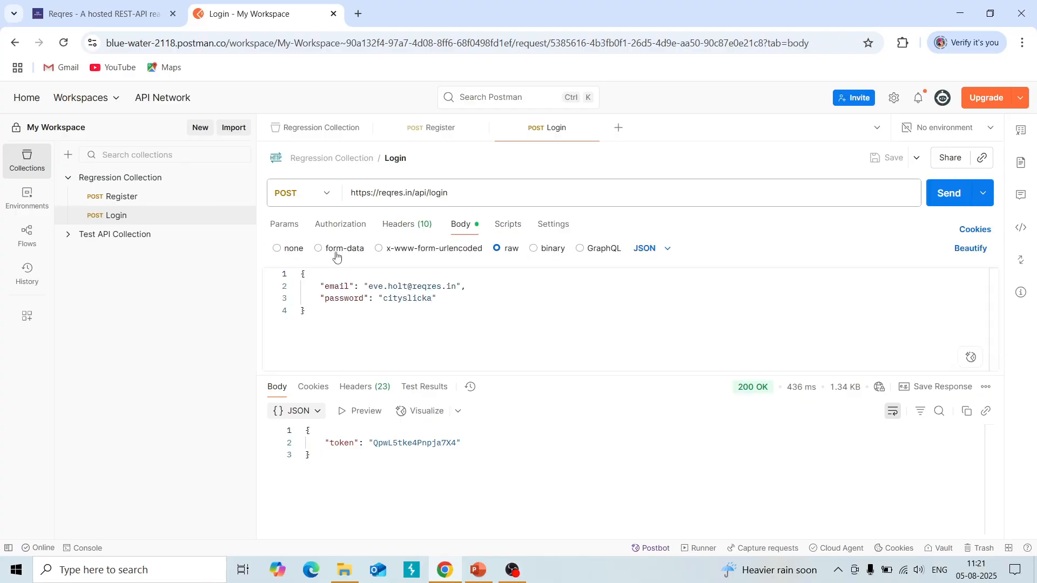
Insert the "Status code: Code is 200" test snippet into Regression Collection's post-response script and review the code and other available snippets.
left_click(125, 181)
left_click(361, 197)
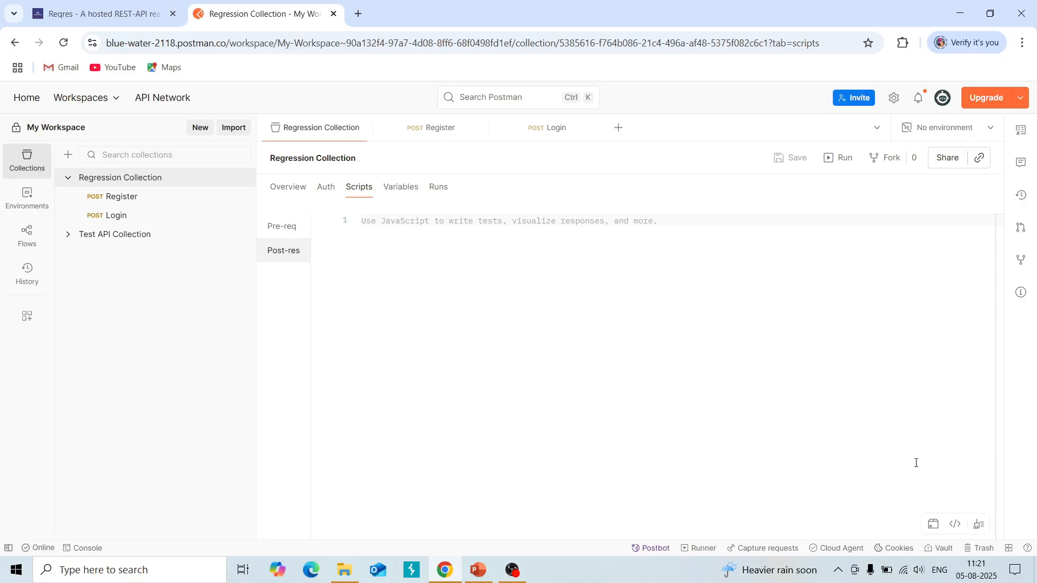
left_click(955, 527)
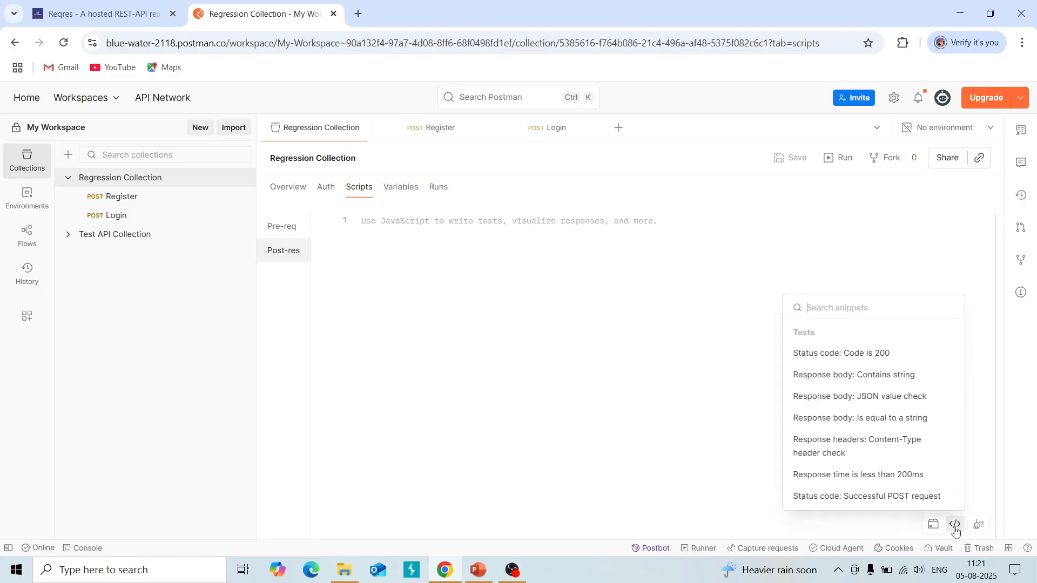
left_click(867, 365)
left_click(433, 275)
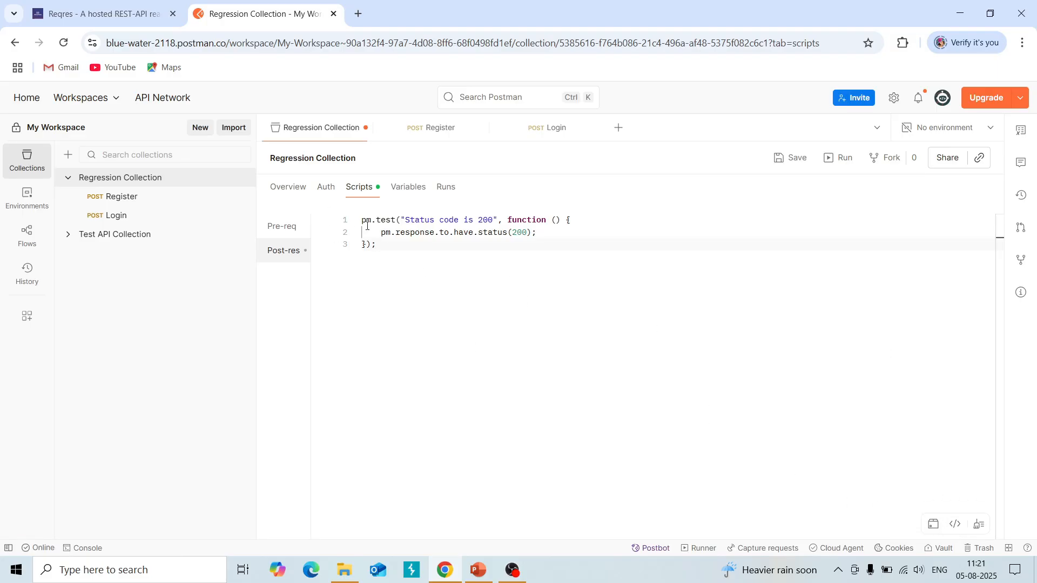
left_click_drag(363, 219, 391, 241)
left_click(427, 270)
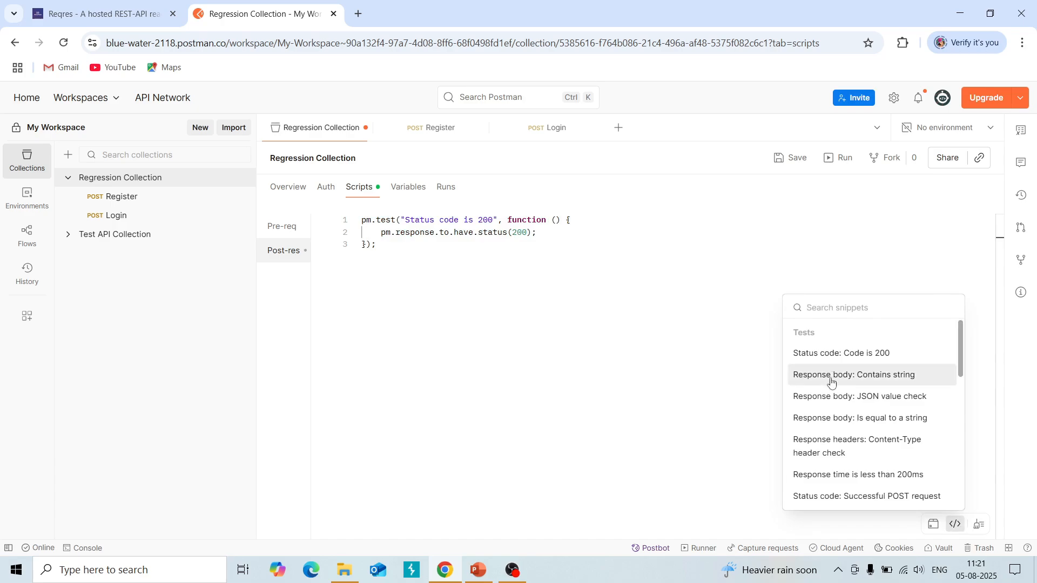
left_click(459, 290)
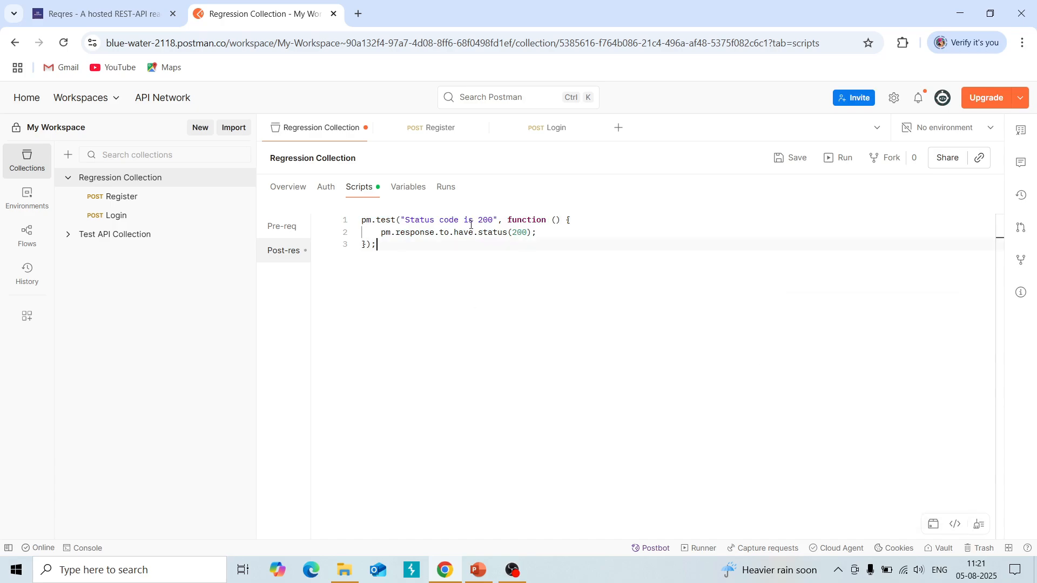
Review the test name in Regression Collection's post-response script and save the collection.
double_click(484, 220)
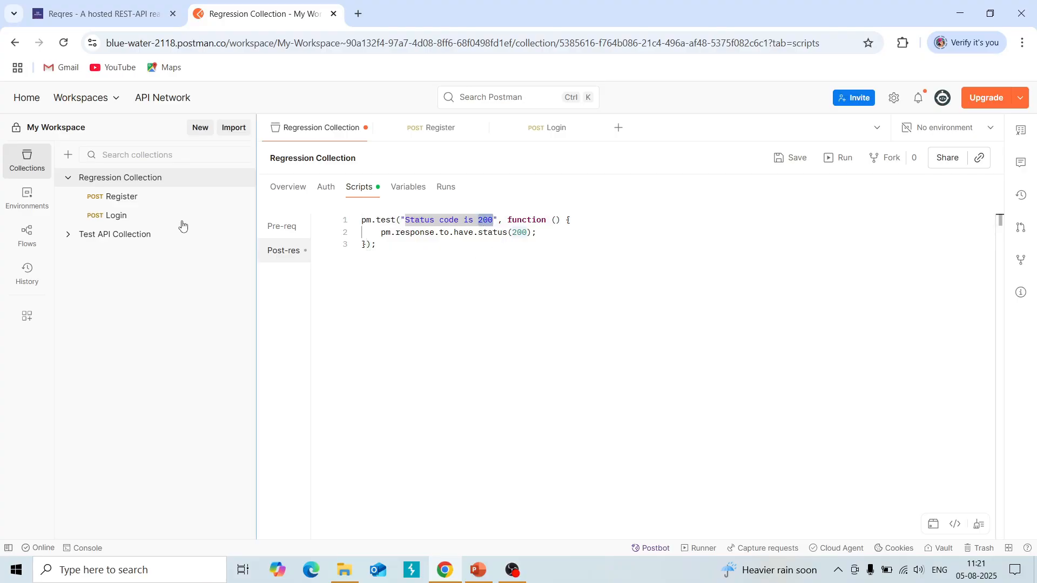
left_click(438, 262)
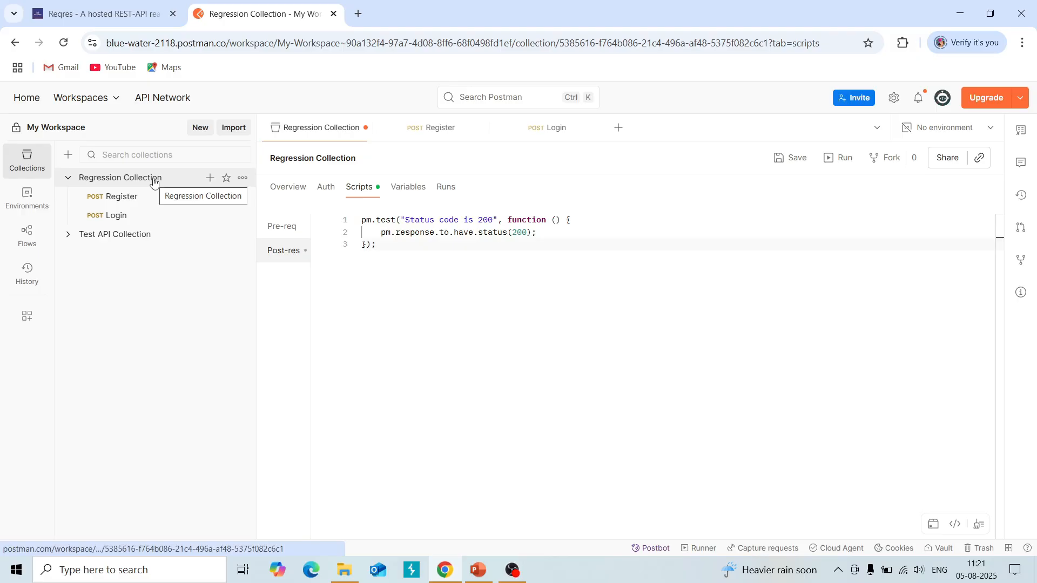
key("ctrl+s")
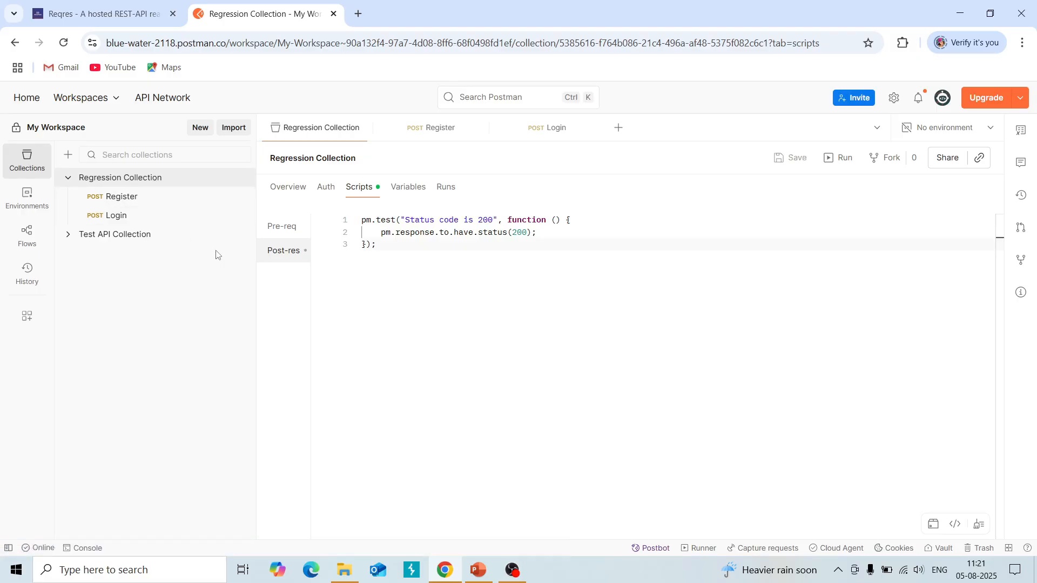
Send the Register and Login requests and check the collection-level test results for each.
left_click(148, 197)
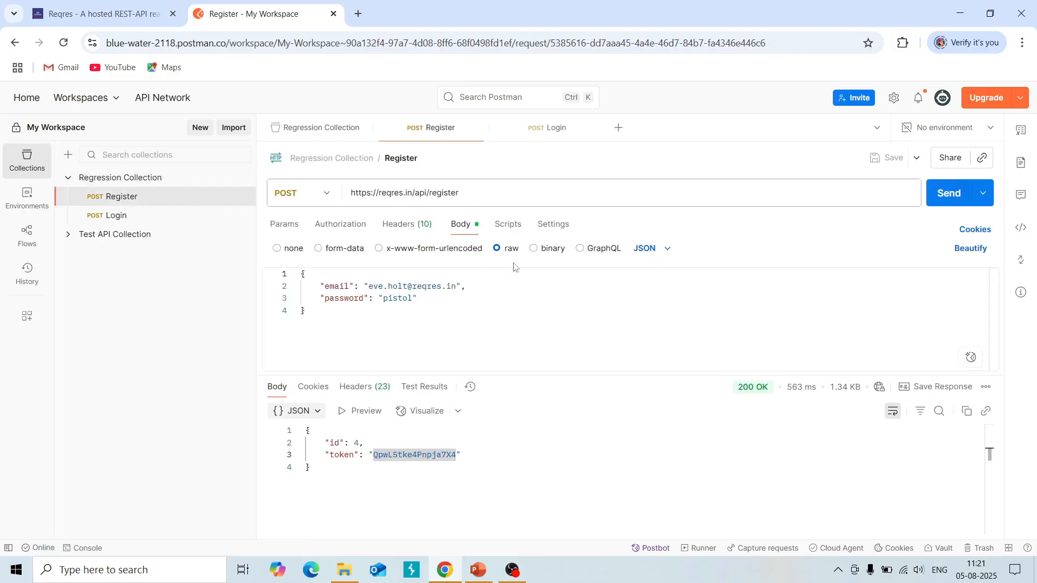
key("ctrl+Return")
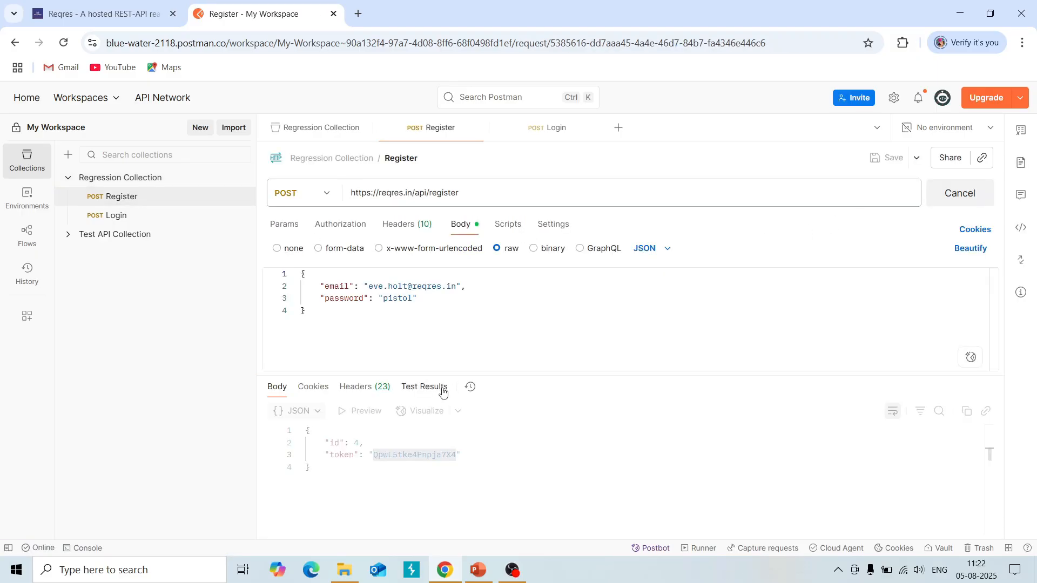
left_click(439, 389)
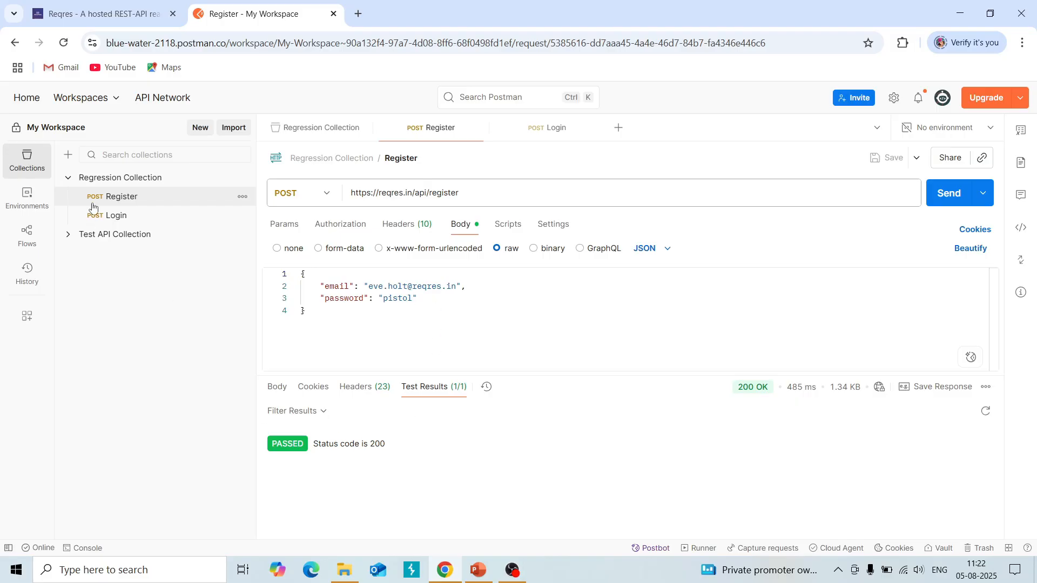
left_click(134, 216)
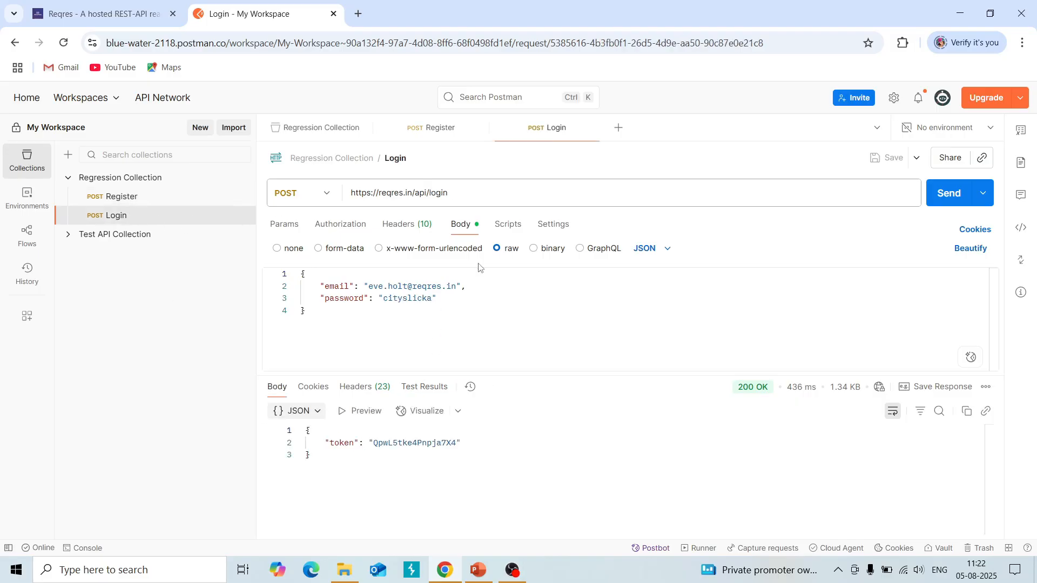
left_click(947, 198)
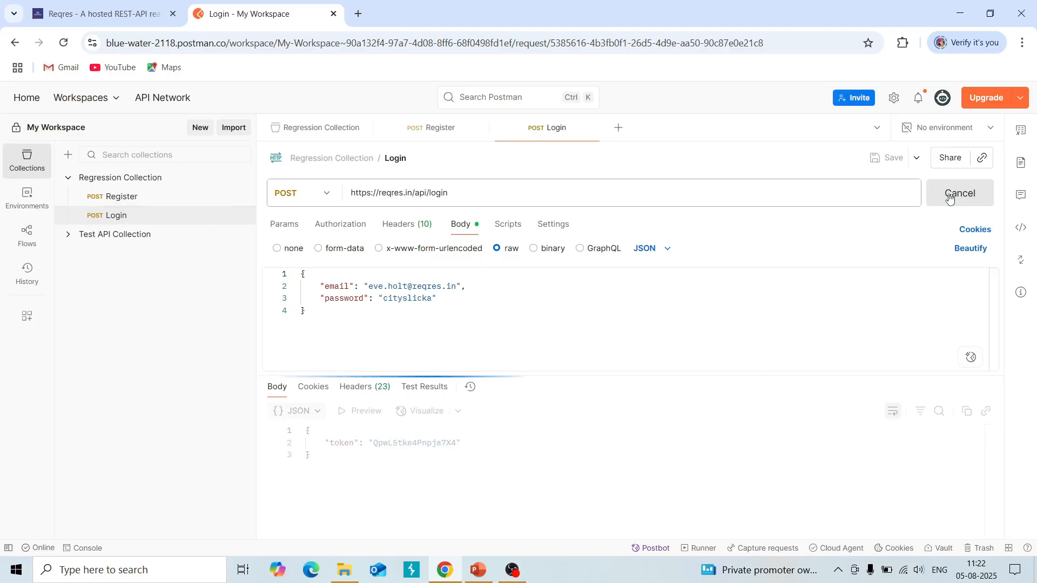
left_click(435, 393)
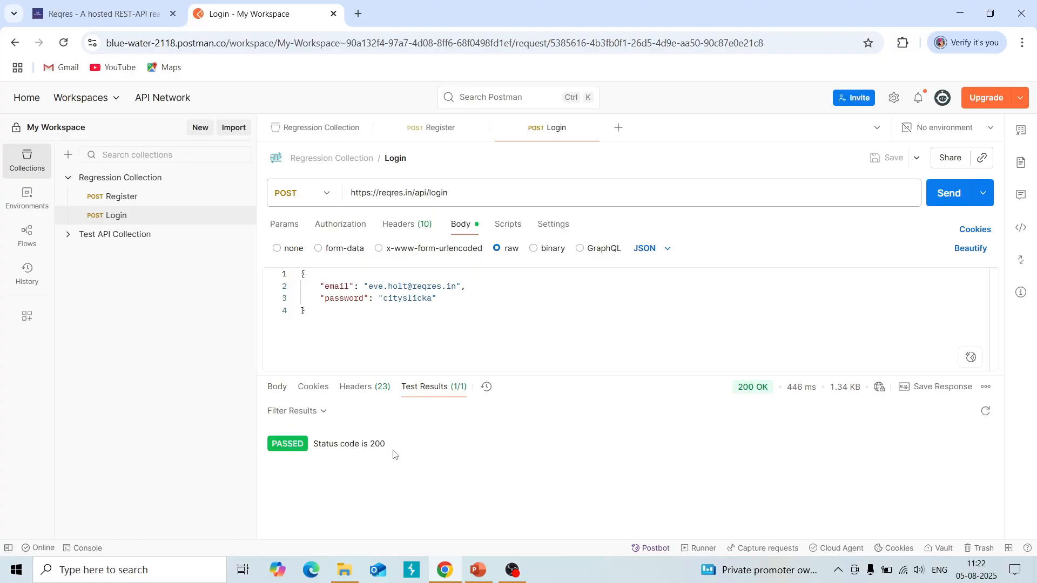
left_click(136, 182)
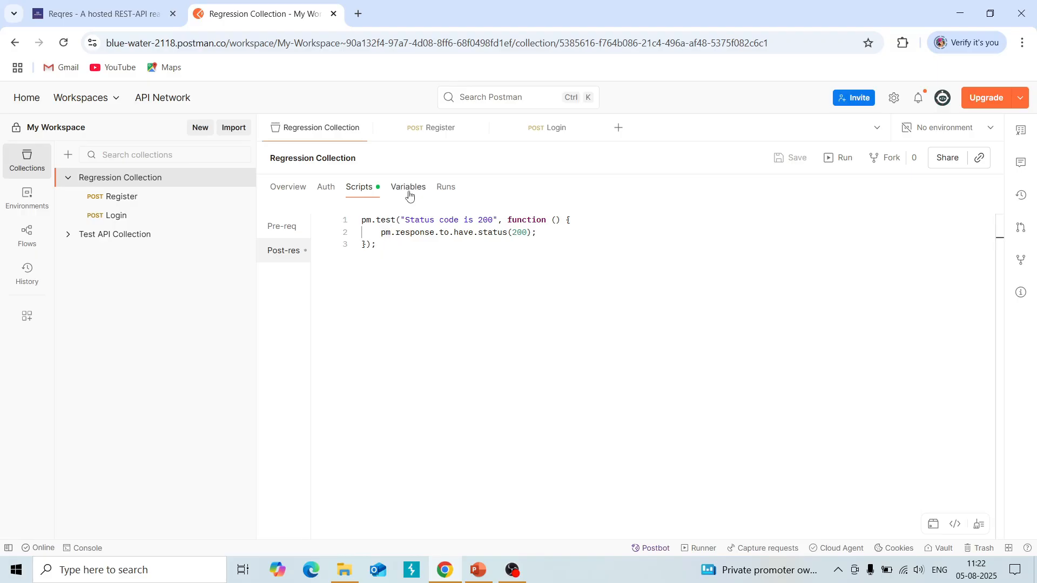
left_click(167, 198)
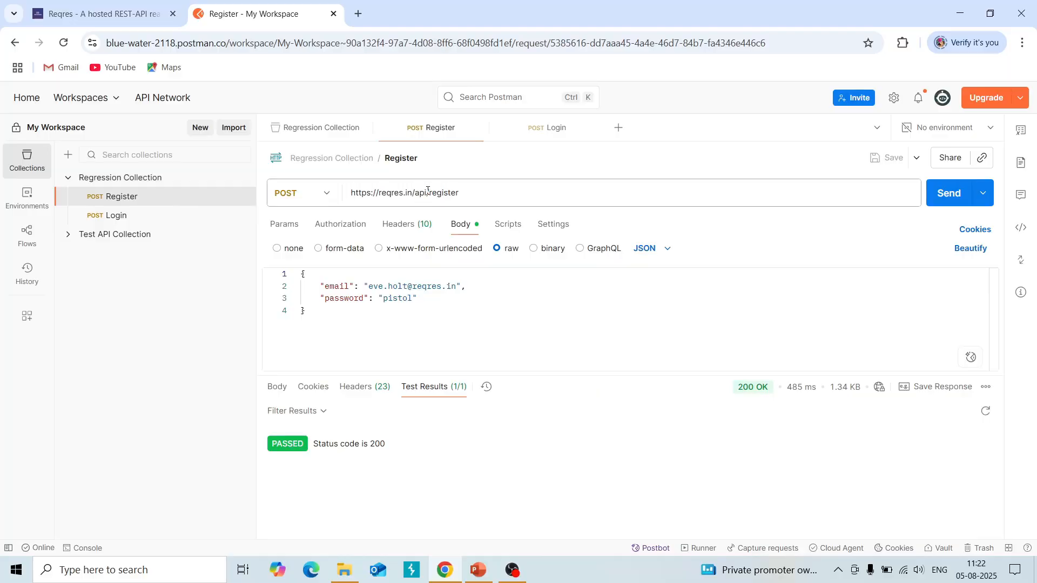
left_click_drag(427, 193, 342, 200)
key("ctrl+c")
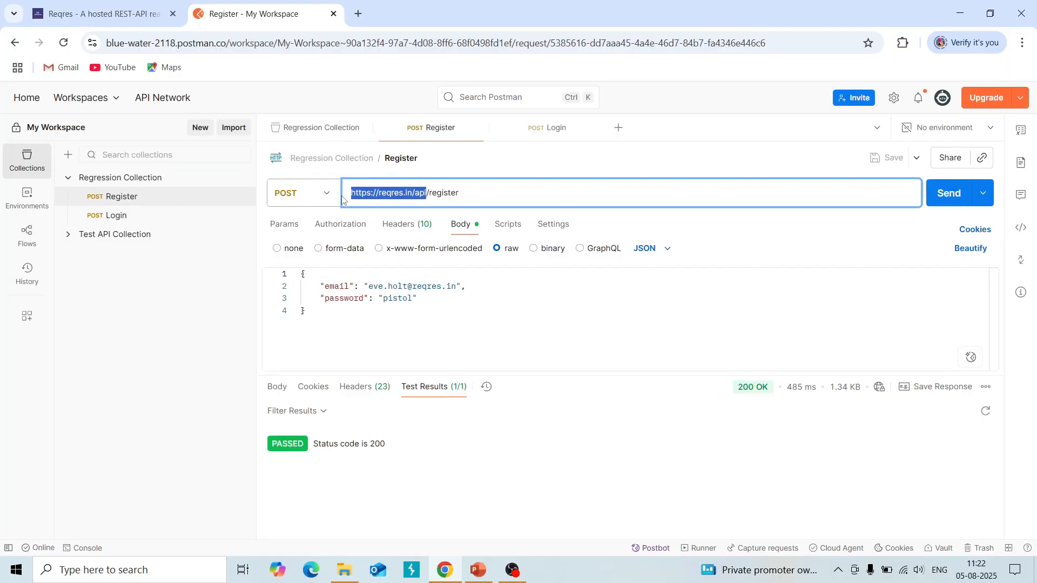
left_click(133, 183)
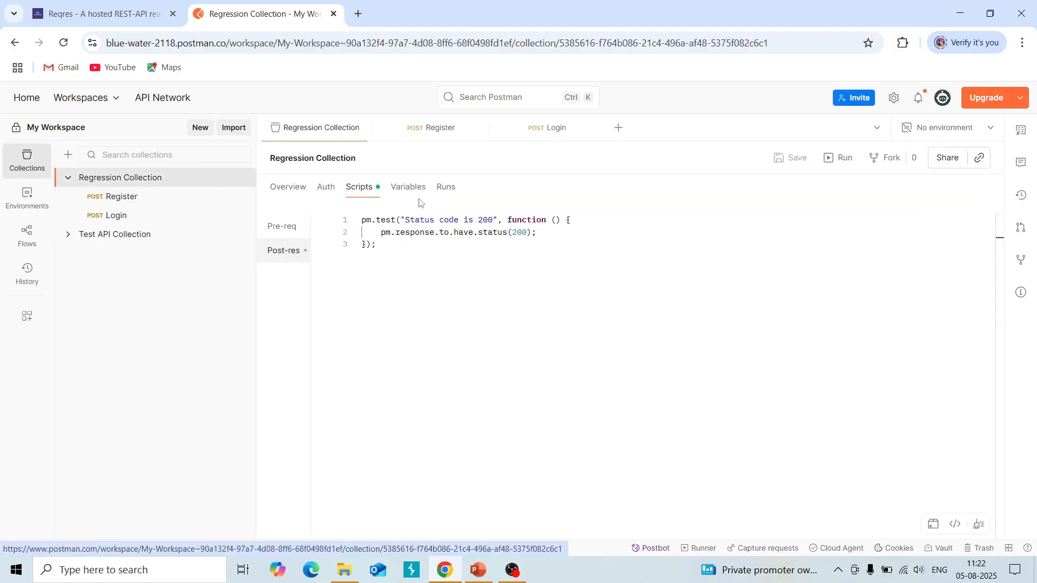
left_click(408, 189)
left_click(390, 312)
type("baseURL")
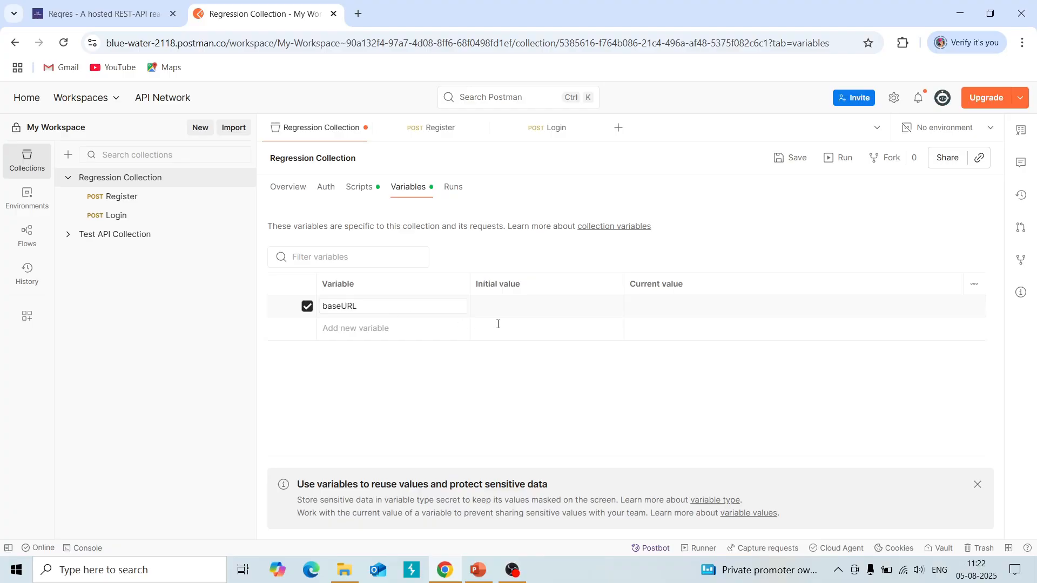
left_click(653, 301)
key("ctrl+v")
key("ctrl+s")
double_click(353, 311)
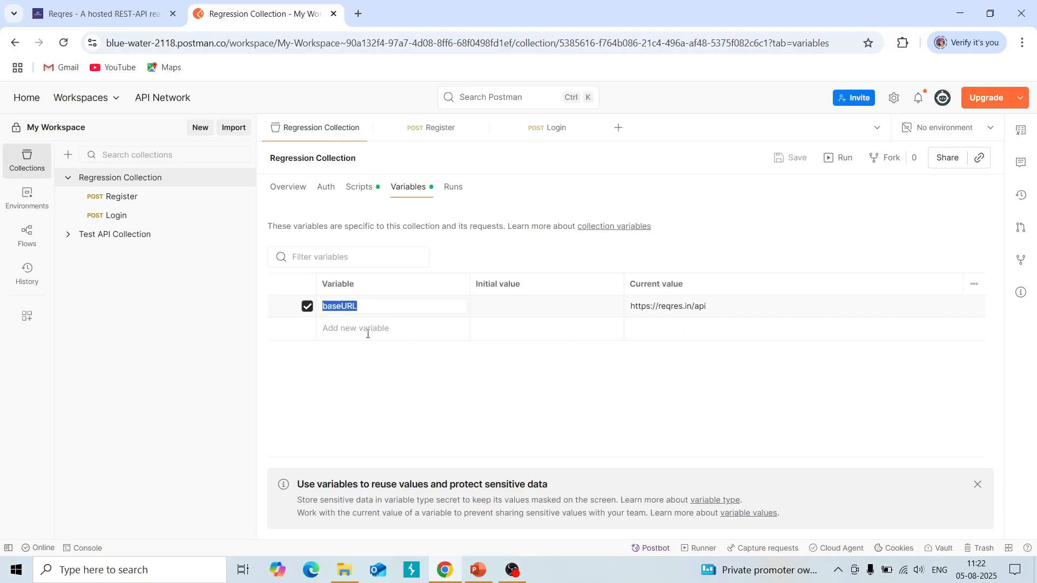
left_click(388, 365)
left_click(121, 202)
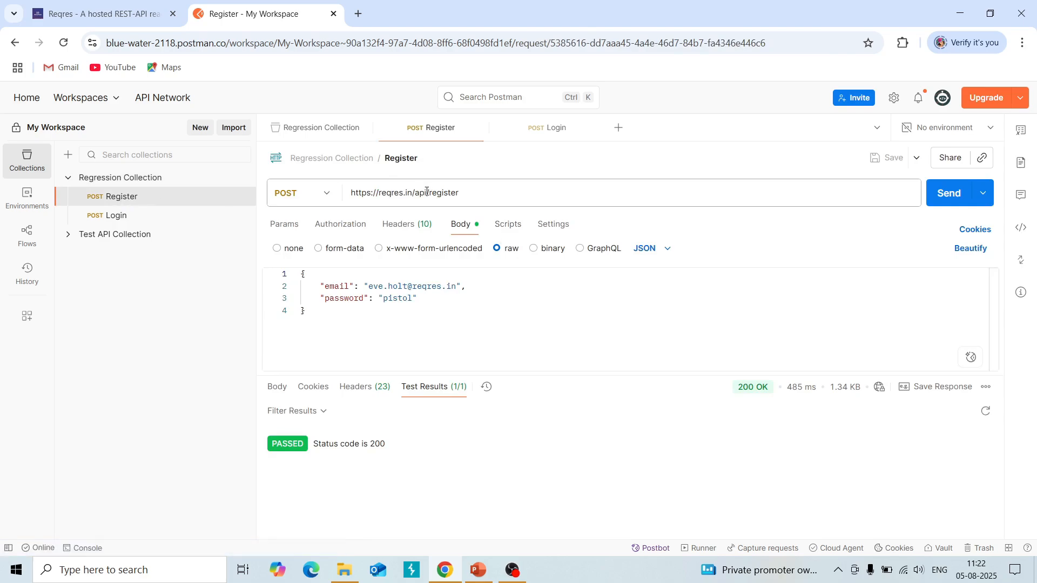
left_click_drag(427, 191, 352, 193)
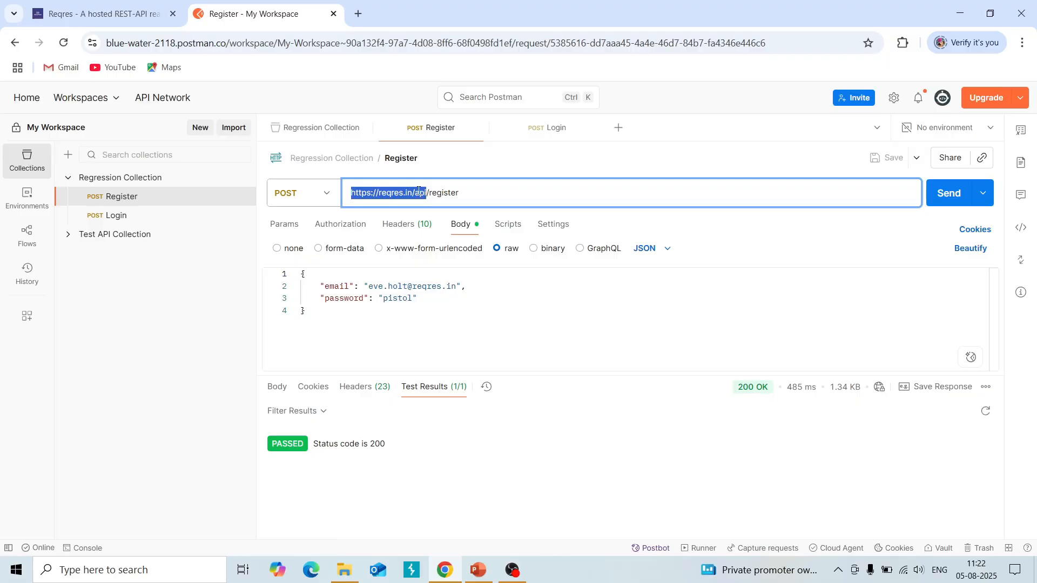
key("BackSpace")
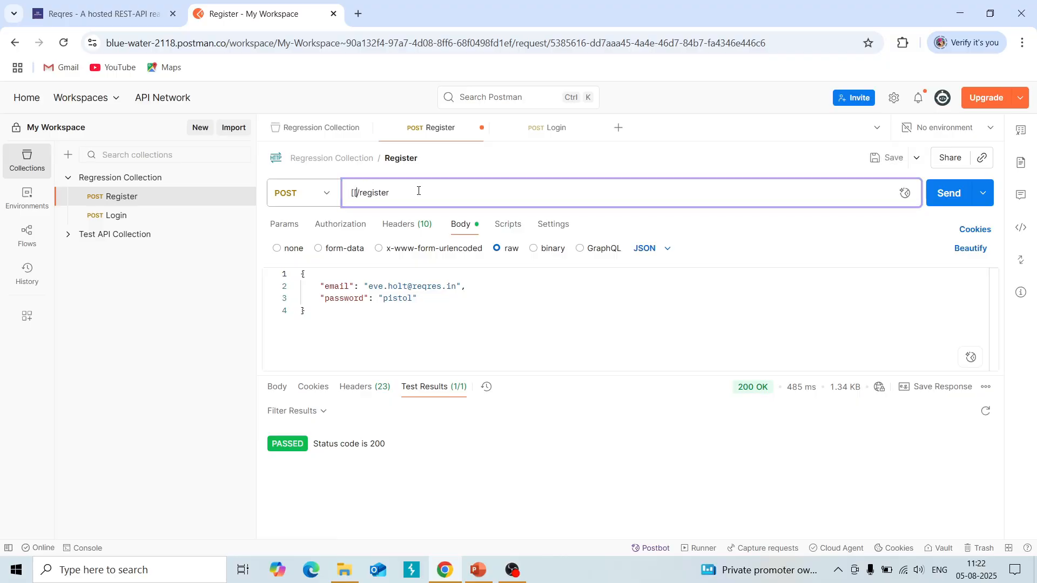
type("{{")
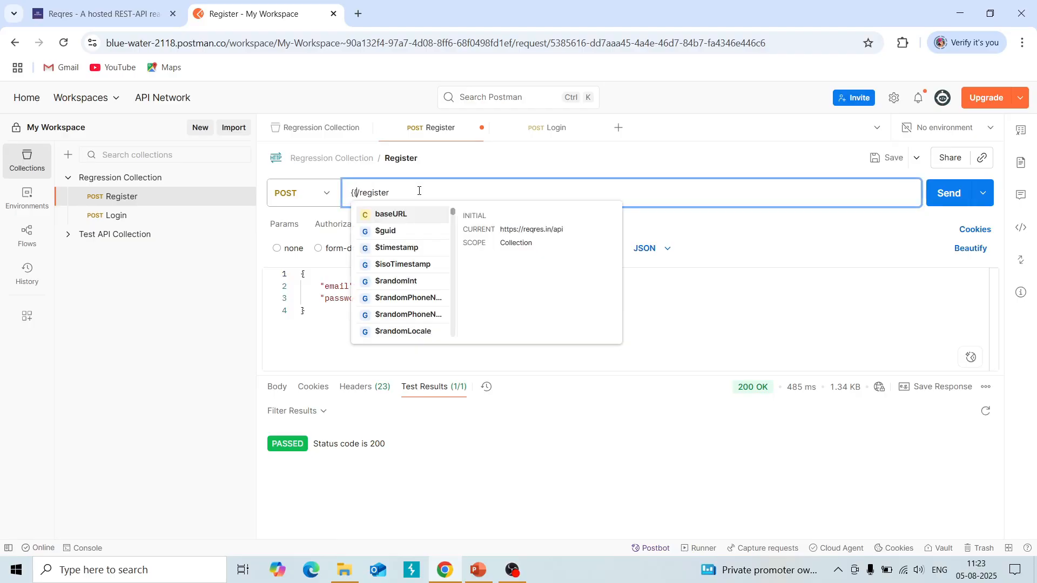
left_click(412, 215)
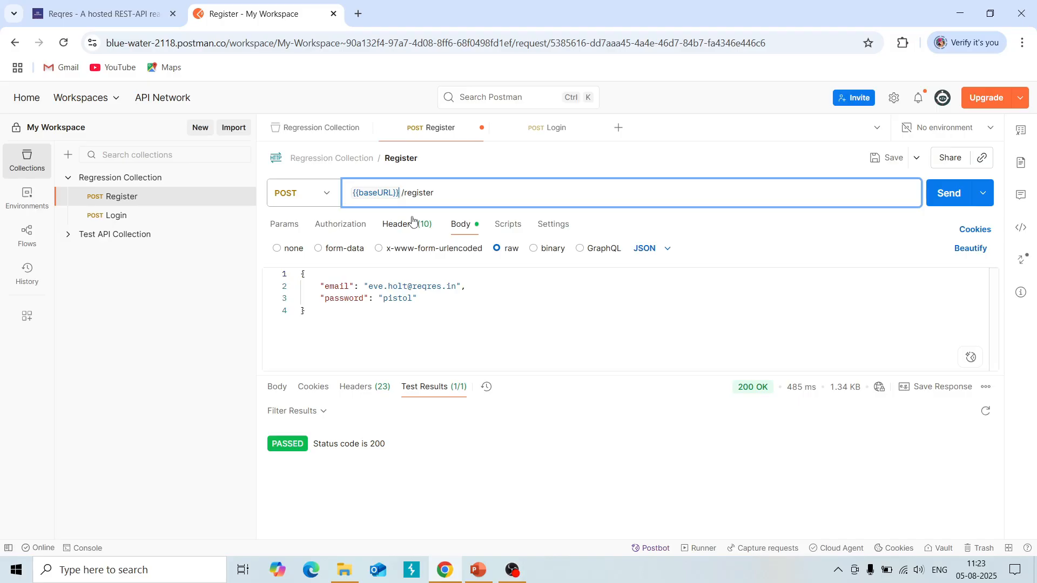
mouse_move(387, 189)
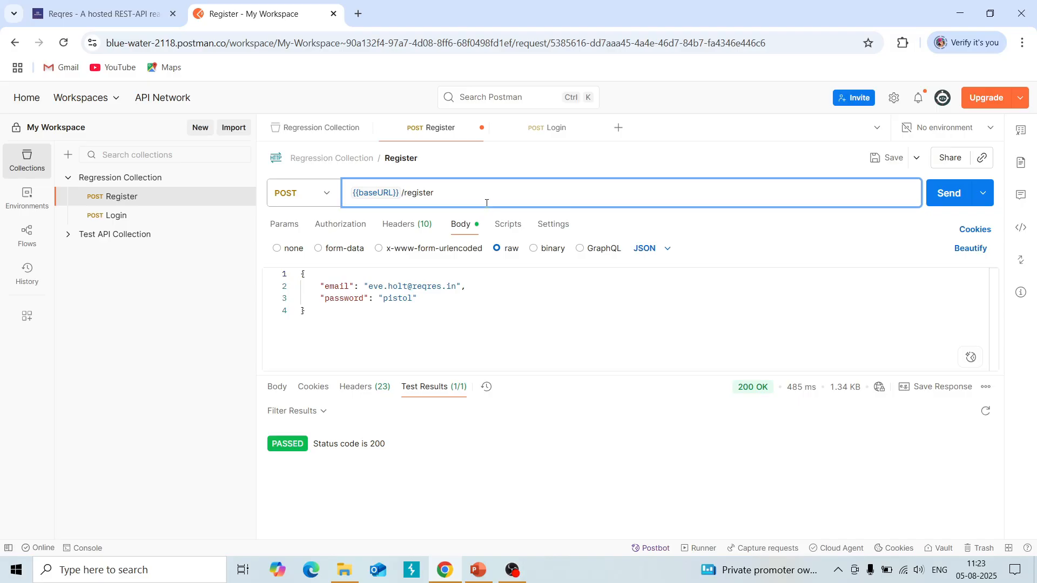
left_click(116, 215)
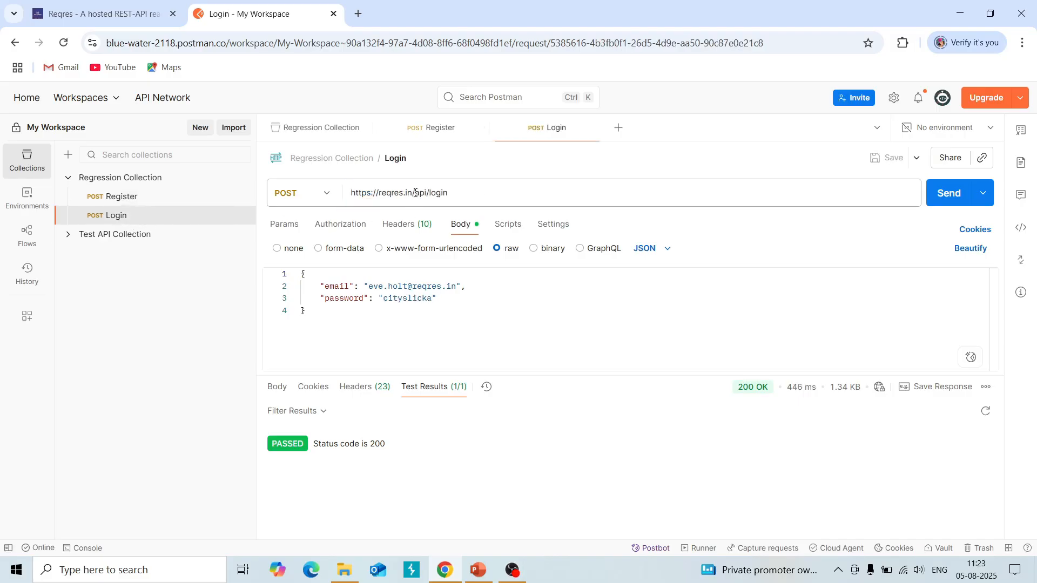
left_click_drag(412, 193, 356, 192)
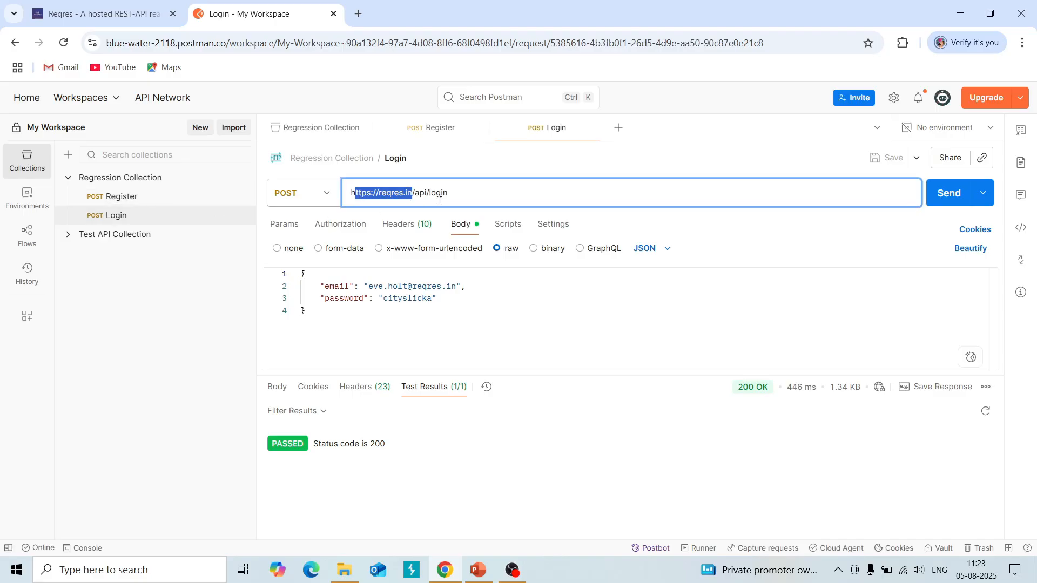
left_click_drag(430, 193, 341, 196)
left_click(399, 194)
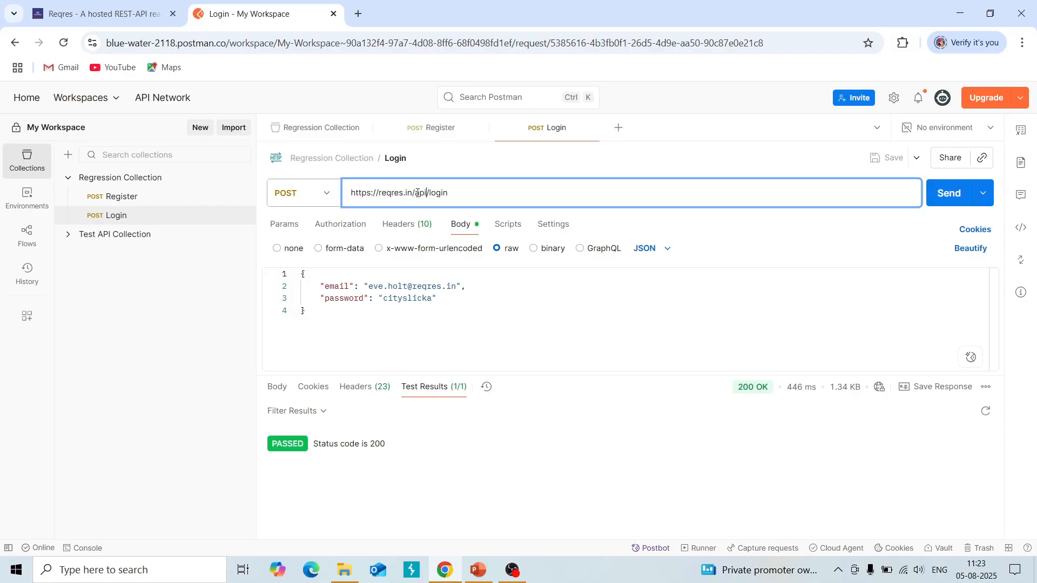
left_click_drag(427, 193, 328, 198)
key("BackSpace")
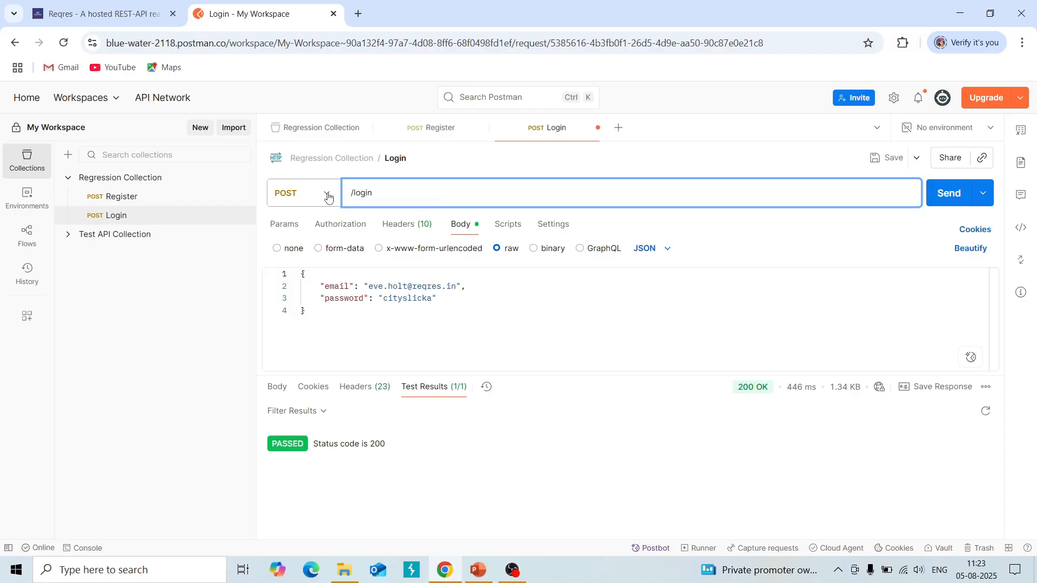
type("{{")
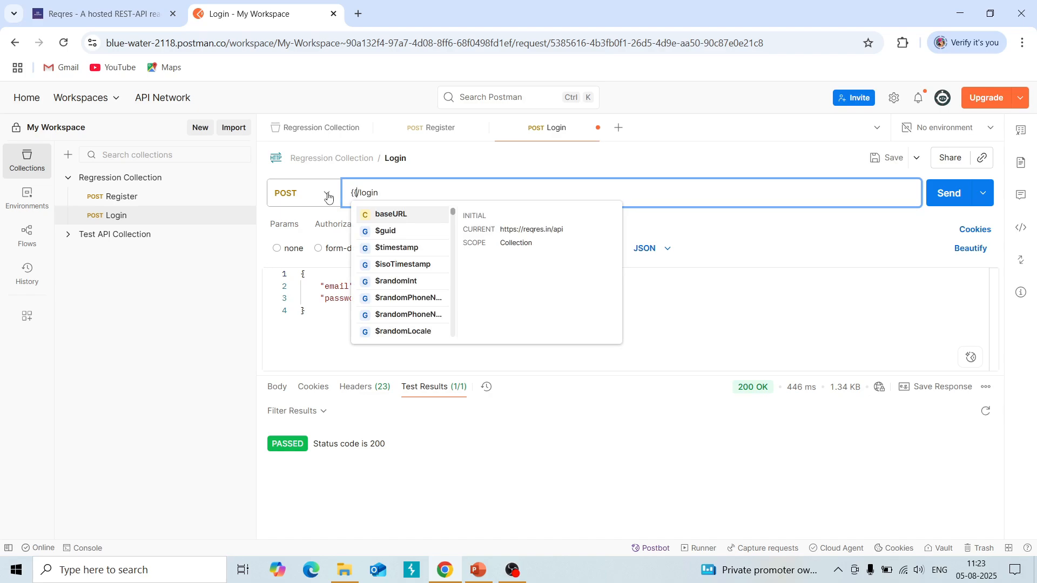
left_click(392, 218)
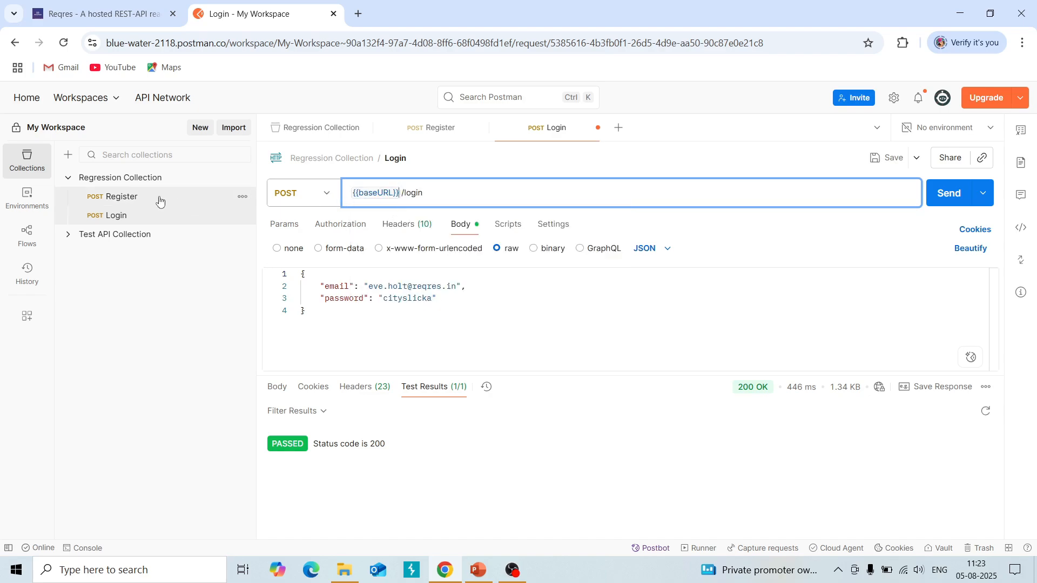
key("ctrl+s")
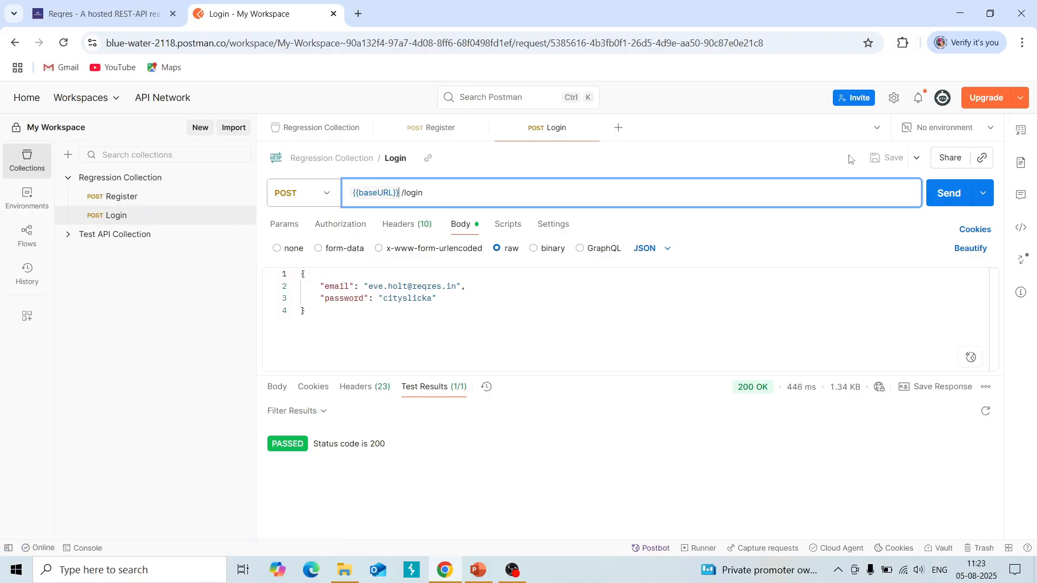
Recheck the baseURL variable in both requests and the collection, then send the Register request and inspect its response body.
left_click(135, 204)
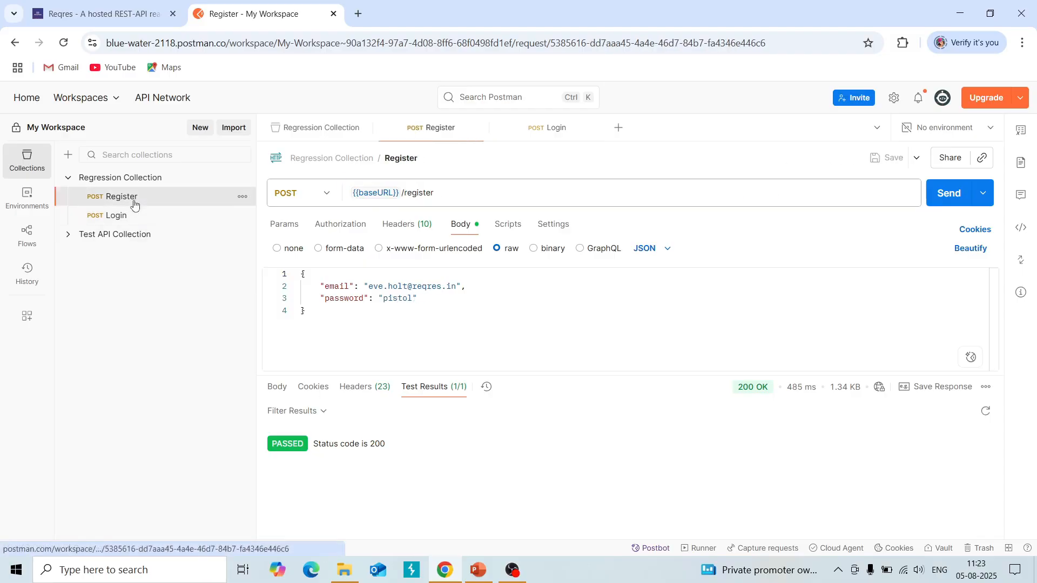
left_click(149, 216)
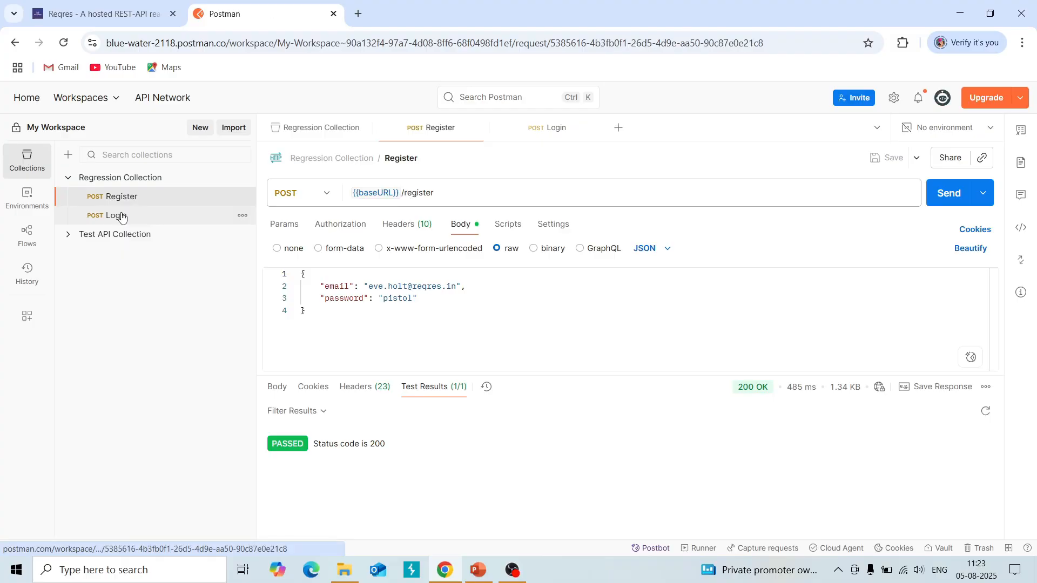
left_click(149, 179)
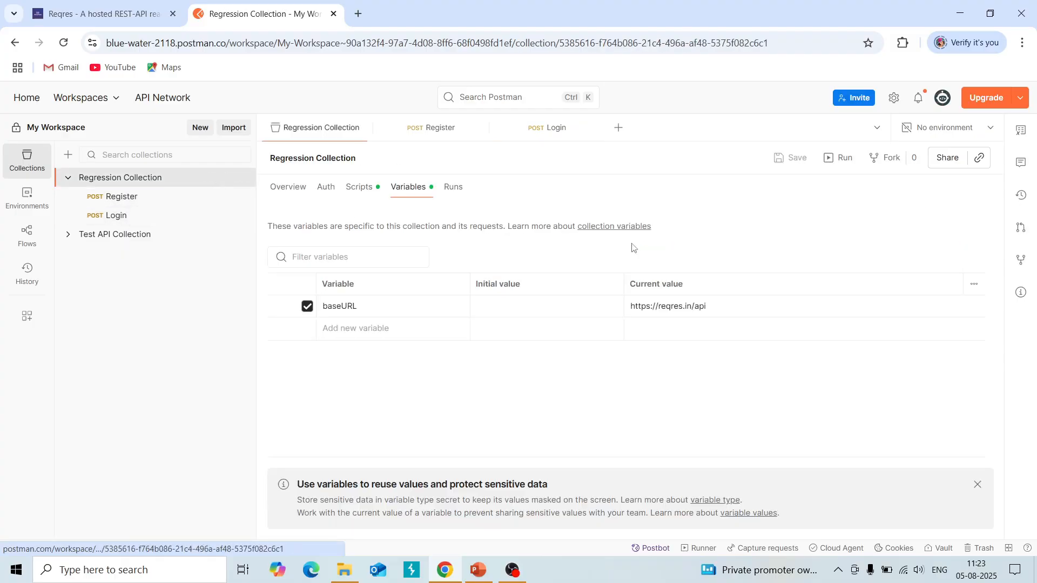
left_click(143, 200)
left_click(945, 201)
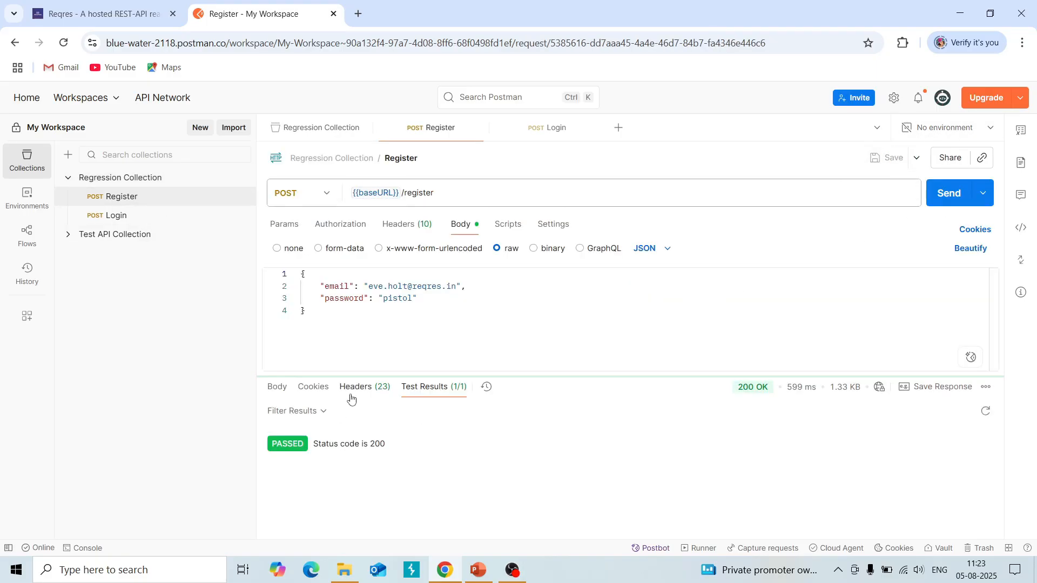
left_click(275, 390)
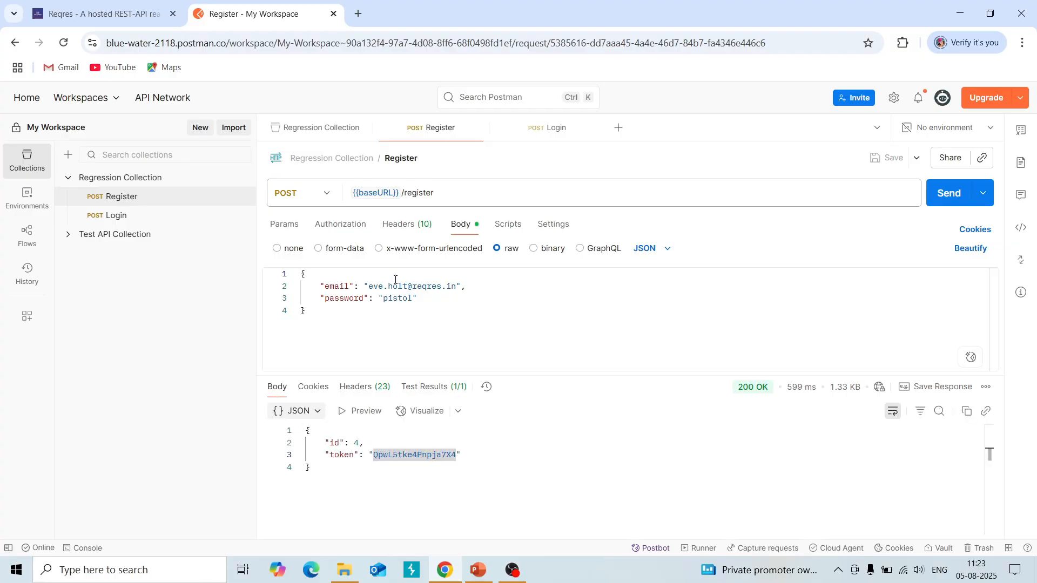
mouse_move(394, 193)
Open the functional run history of Regression Collection.
left_click(143, 178)
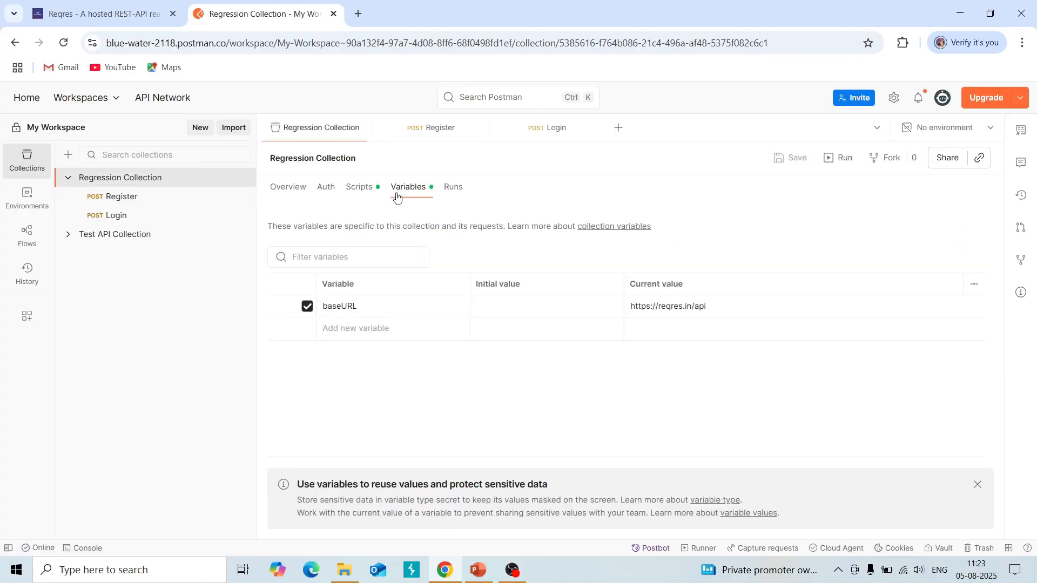
left_click(452, 192)
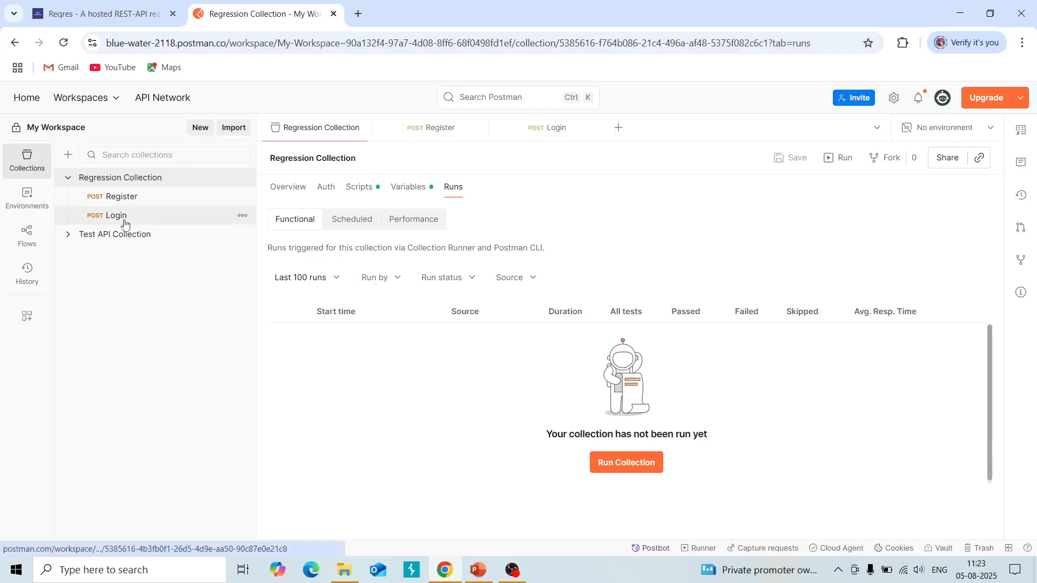
Run Regression Collection manually in the functional runner with 1 iteration, keeping both Register and Login in the sequence.
left_click(638, 473)
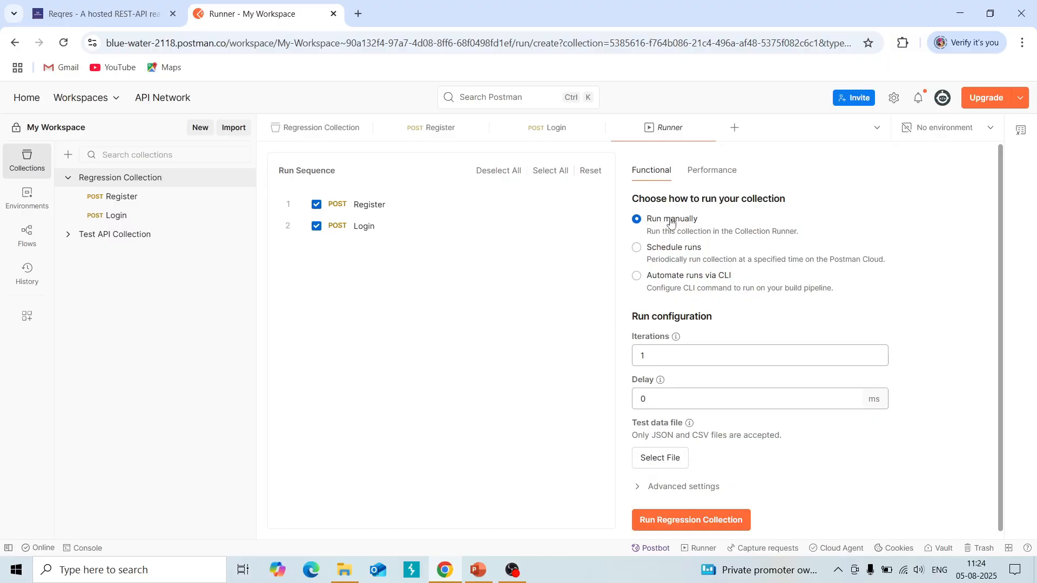
left_click(677, 354)
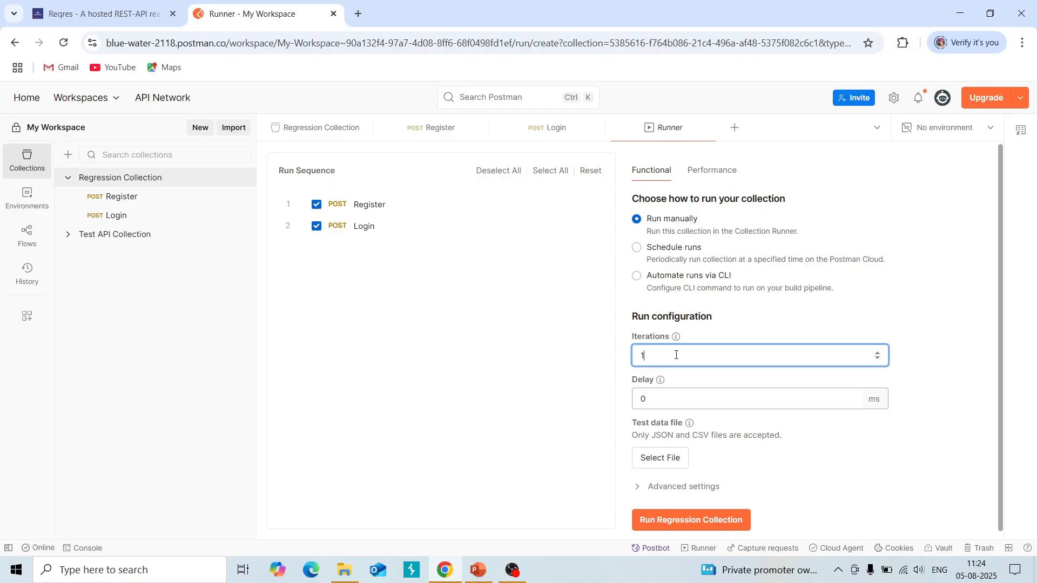
key("BackSpace")
type("2")
key("BackSpace")
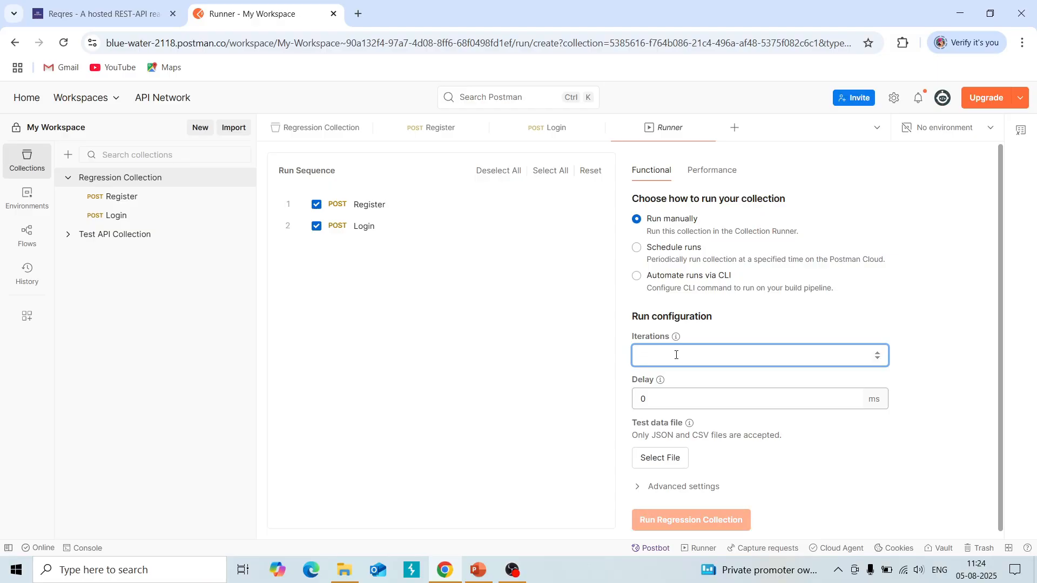
type("1")
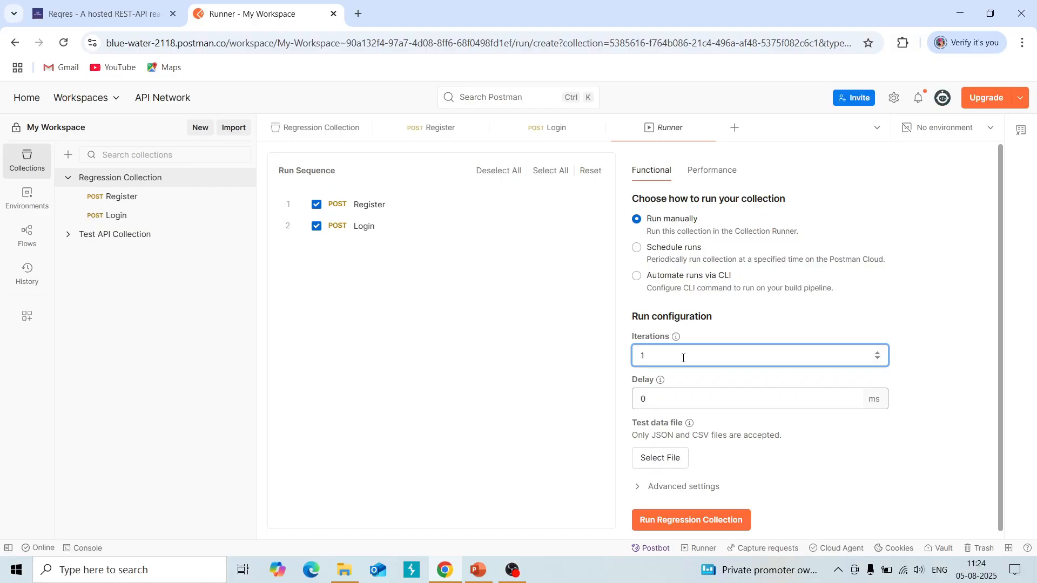
scroll(794, 416, "down", 1)
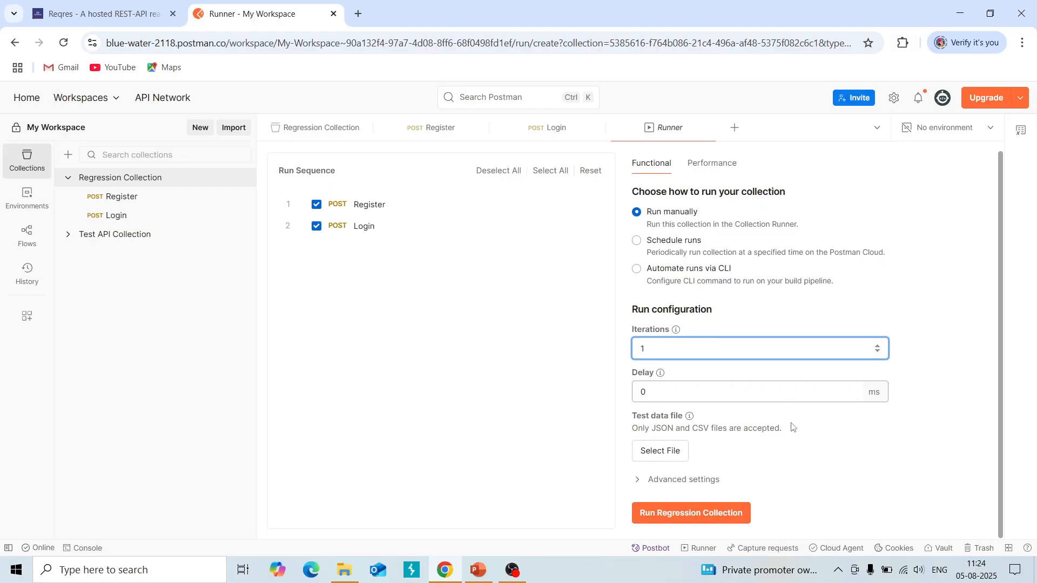
left_click(705, 522)
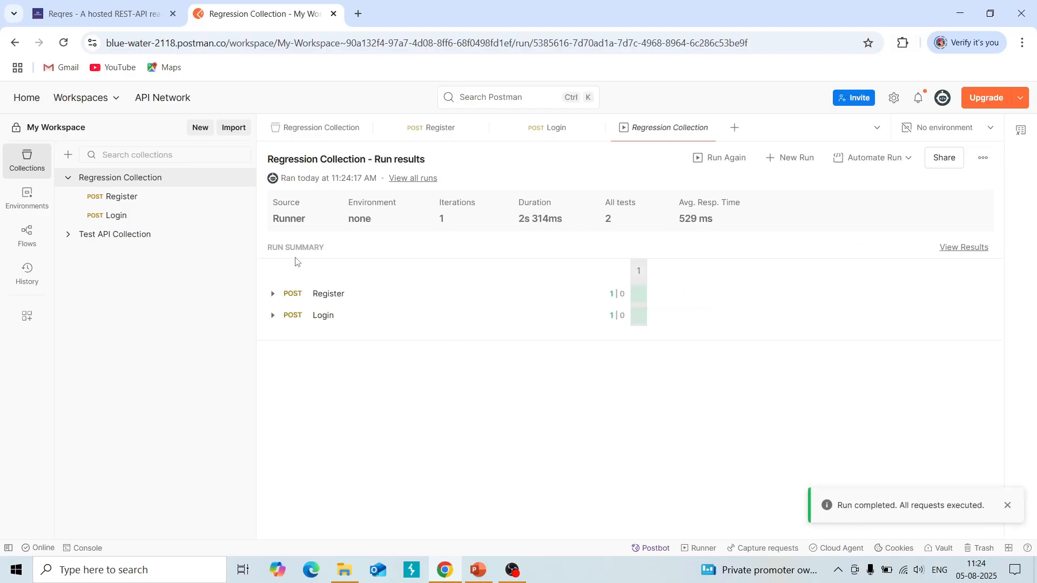
Examine the individual test results of Register and Login in the run summary, and reopen the collection's run history.
left_click(273, 293)
left_click(273, 337)
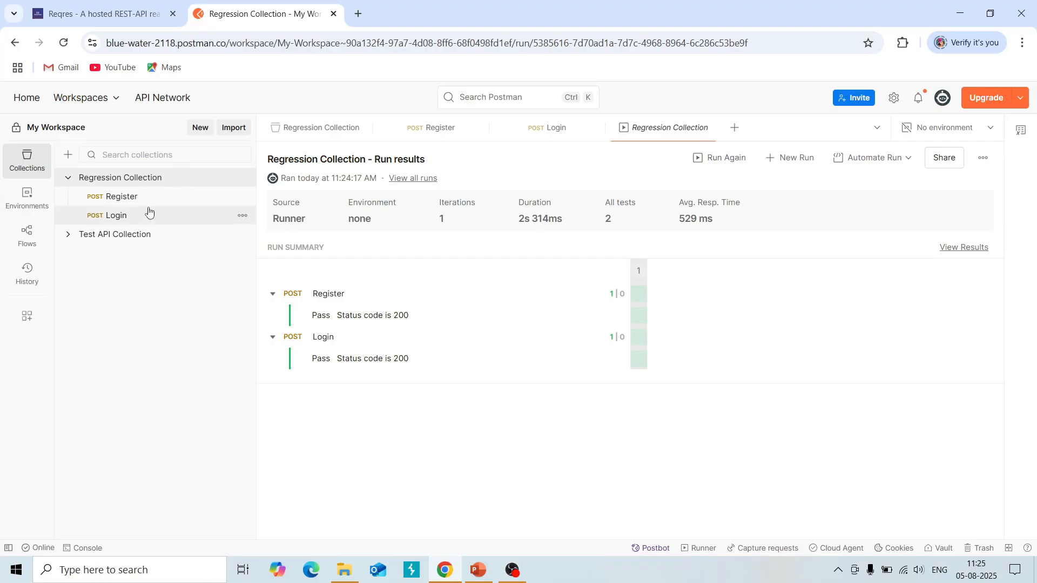
left_click(155, 180)
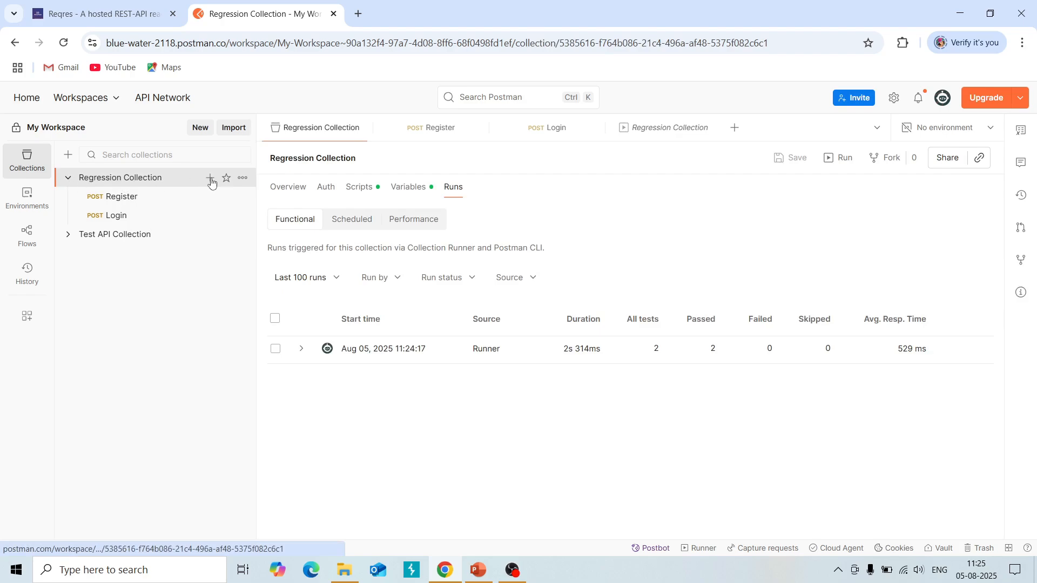
left_click(243, 180)
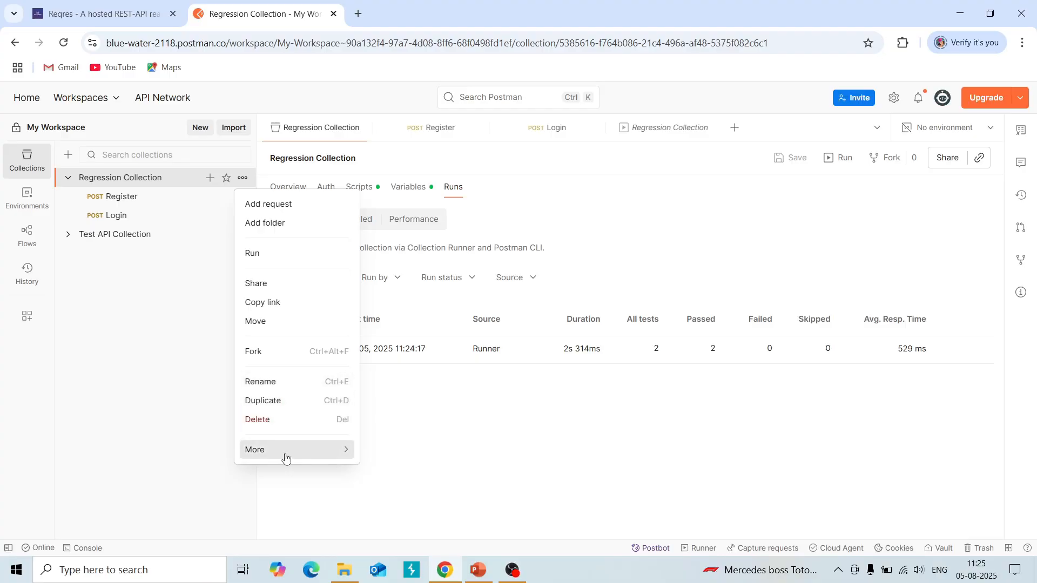
mouse_move(285, 458)
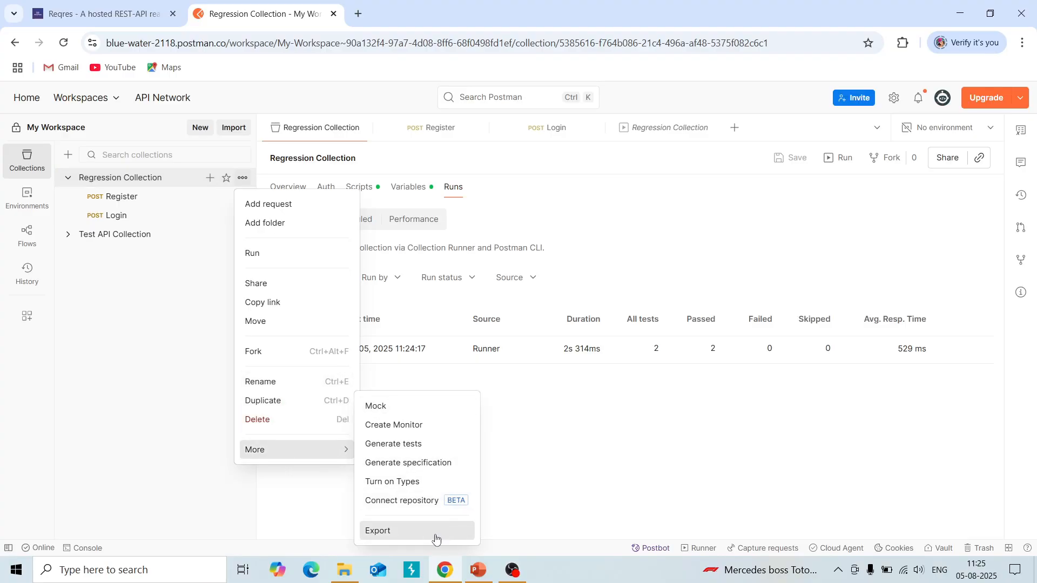
left_click(195, 359)
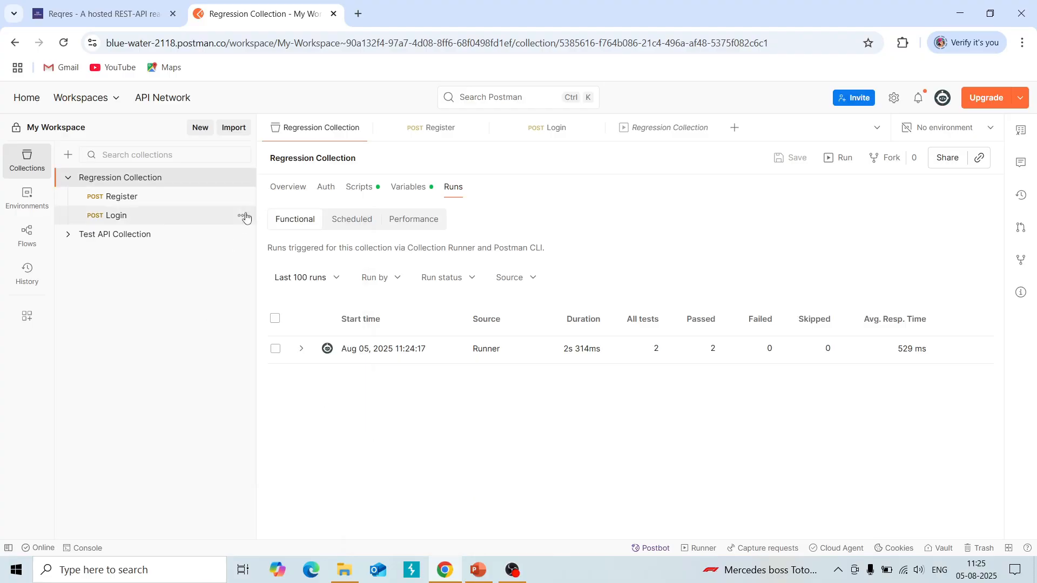
Create two blank collections in the workspace with their default names, keeping the collection list collapsed.
left_click(69, 180)
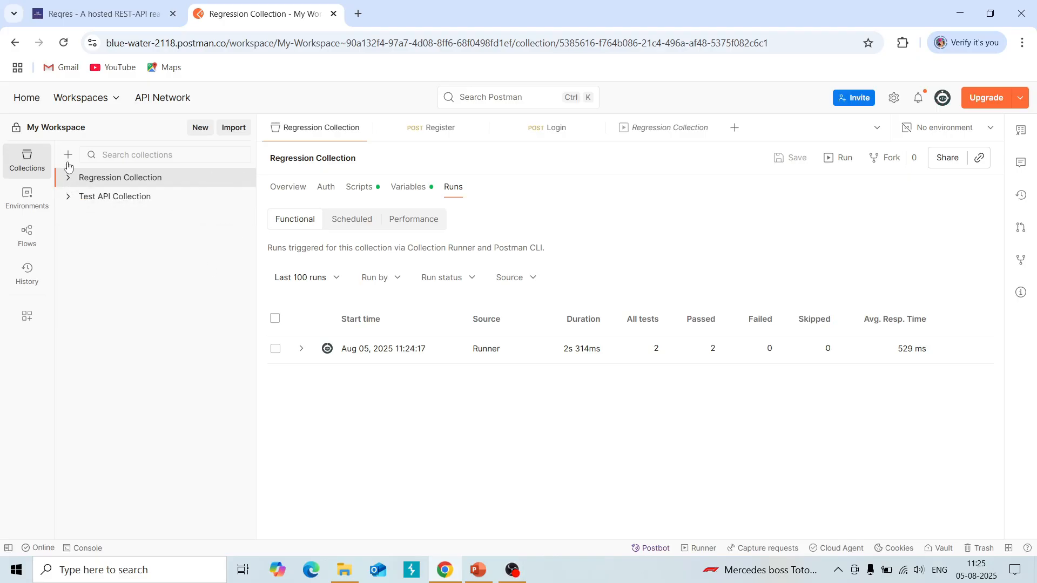
left_click(68, 161)
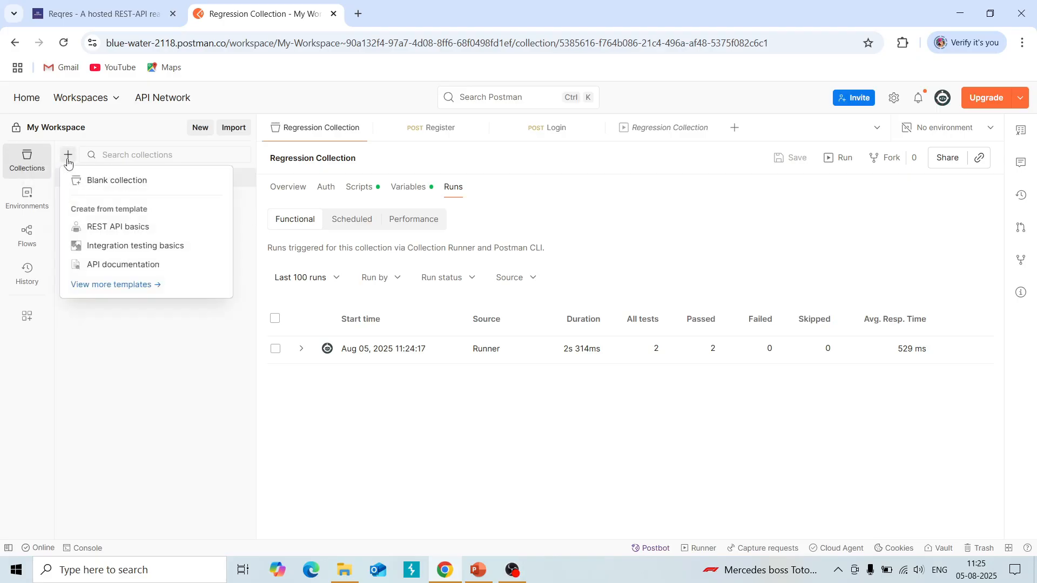
left_click(106, 180)
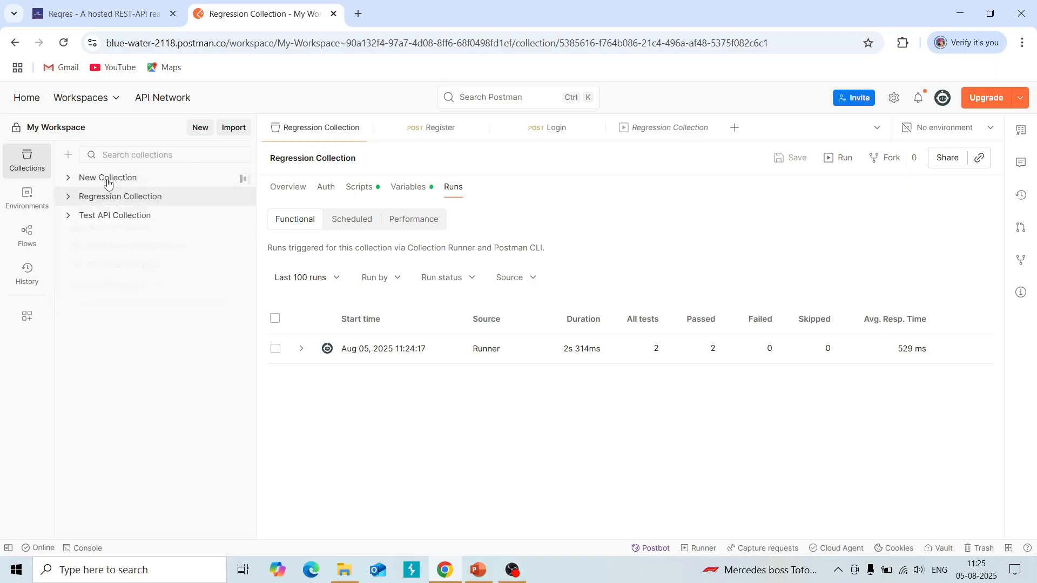
left_click(68, 155)
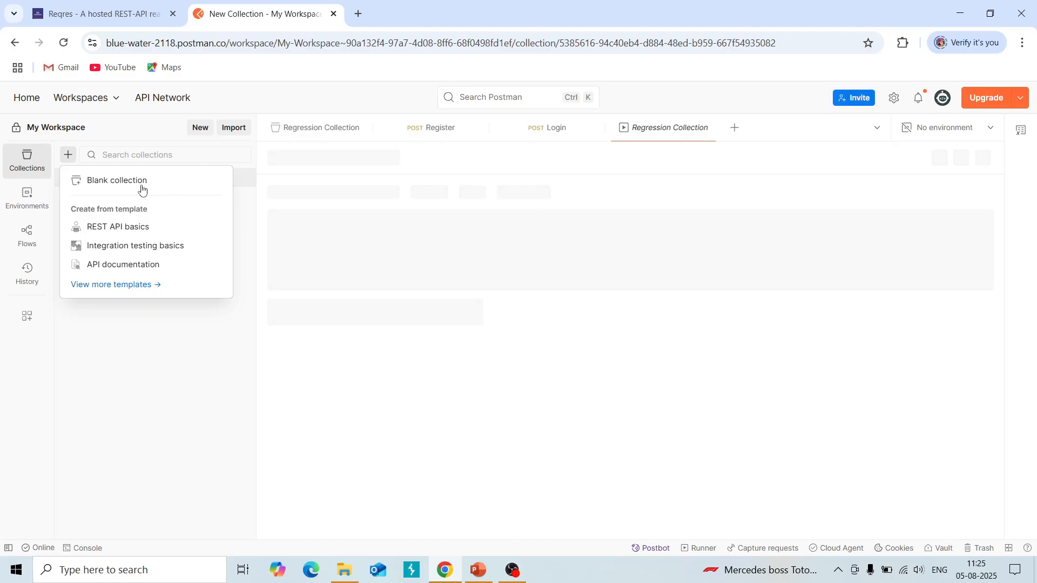
left_click(142, 188)
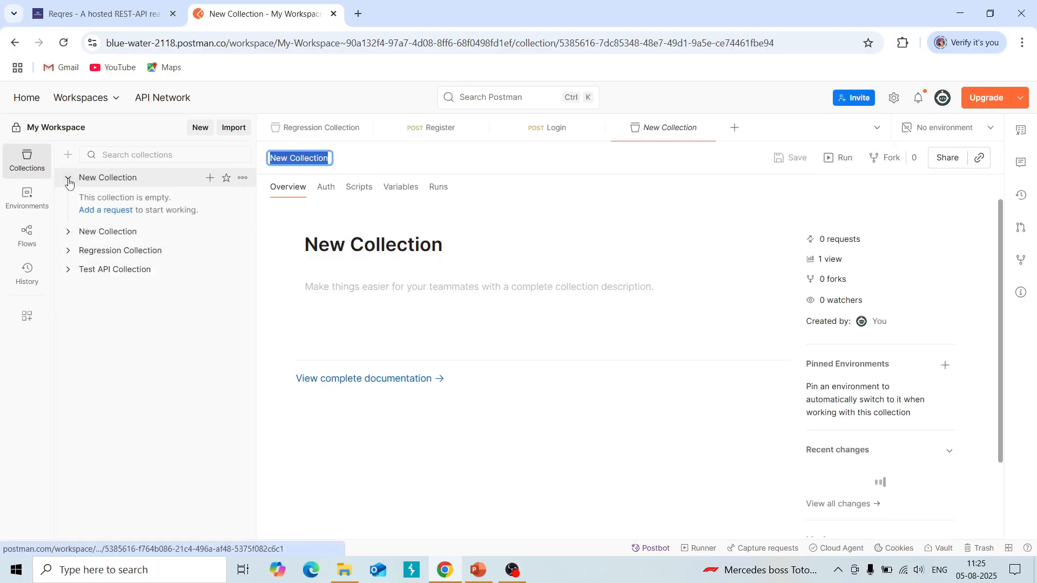
left_click(64, 201)
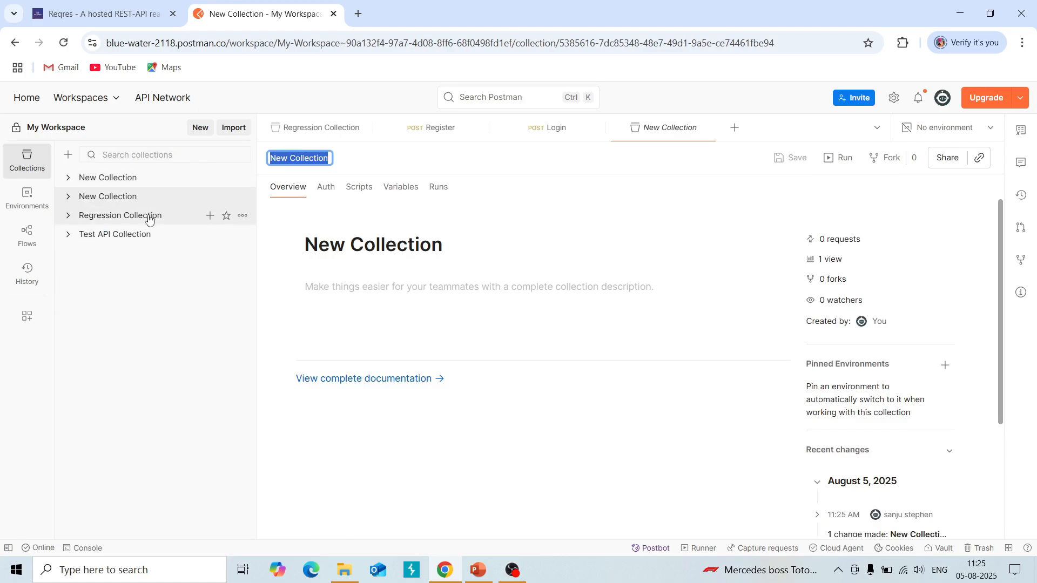
Mark Regression Collection and Test API Collection as favorites, and check the requests inside Test API Collection.
left_click(226, 216)
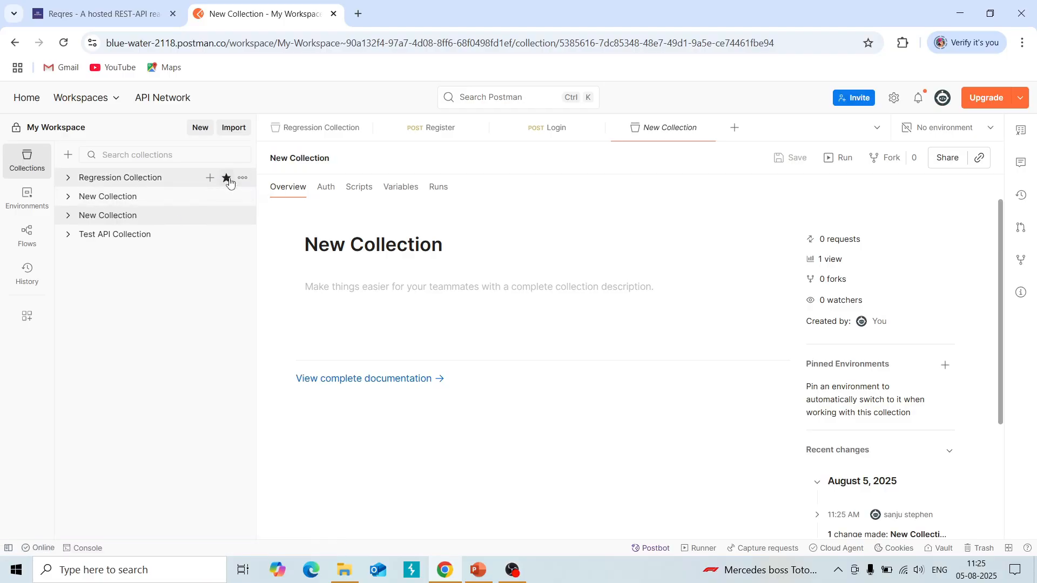
left_click(227, 179)
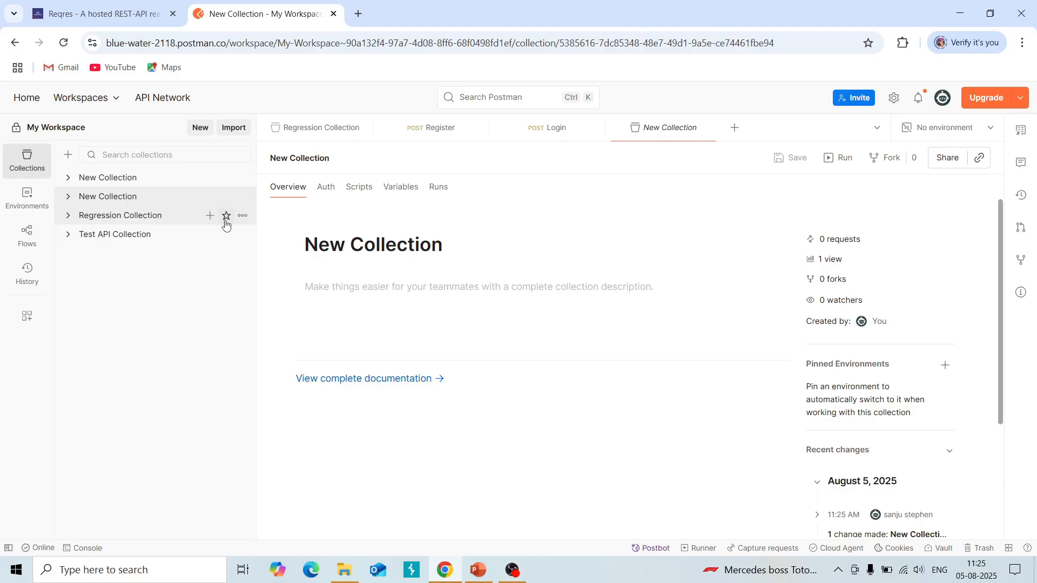
left_click(226, 215)
left_click(227, 235)
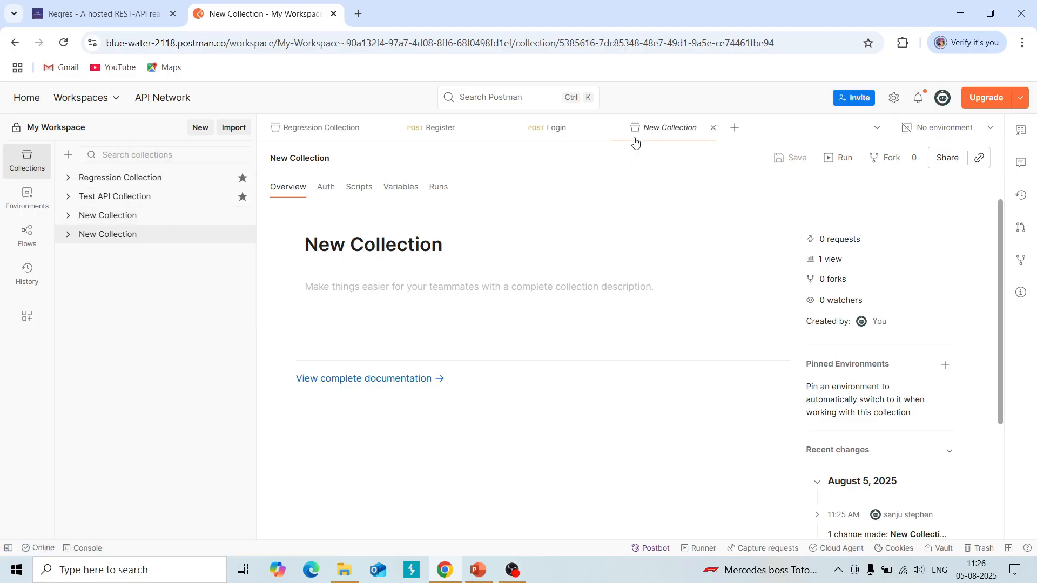
left_click(68, 198)
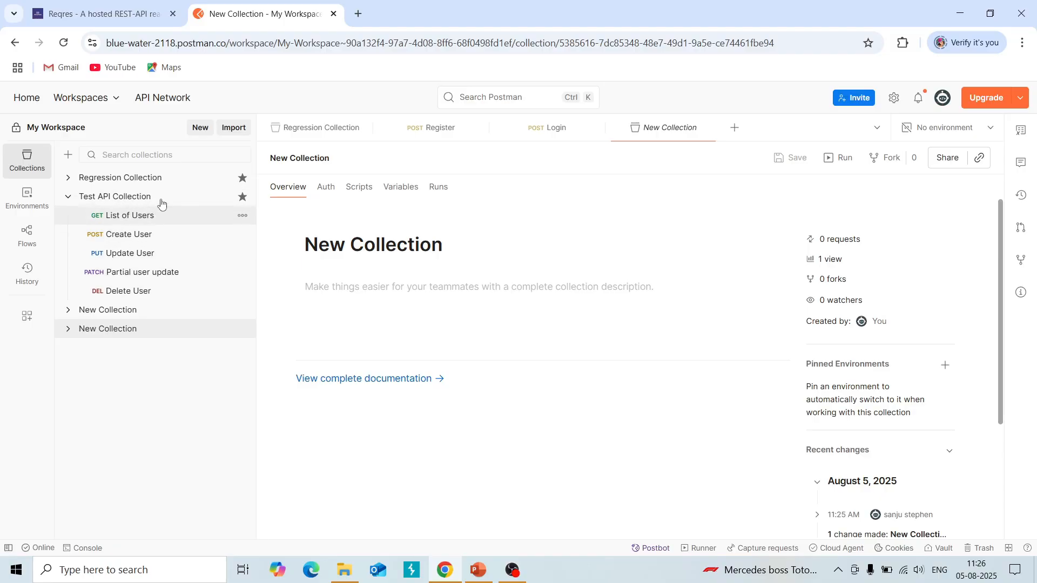
left_click(68, 198)
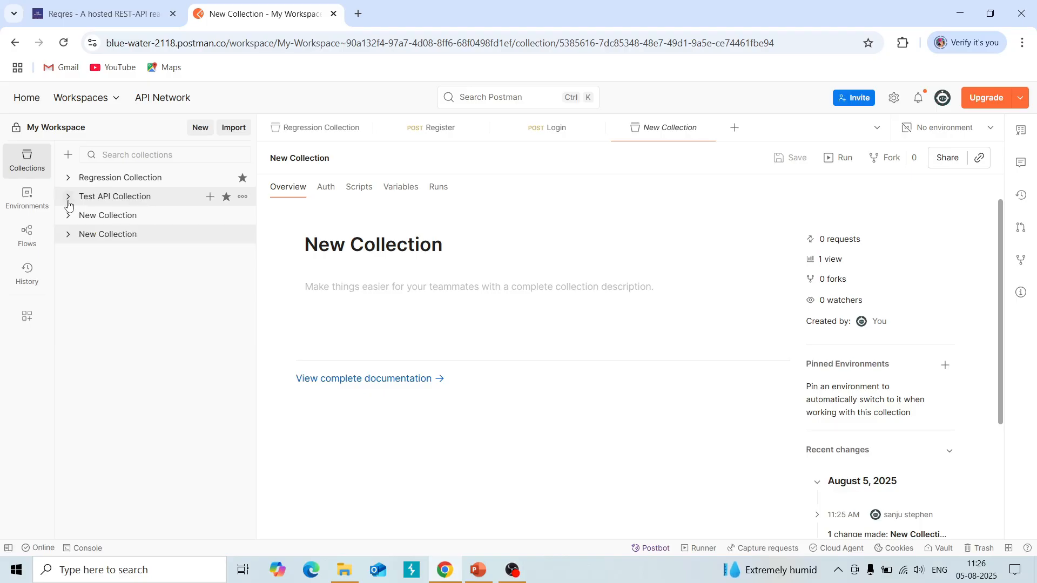